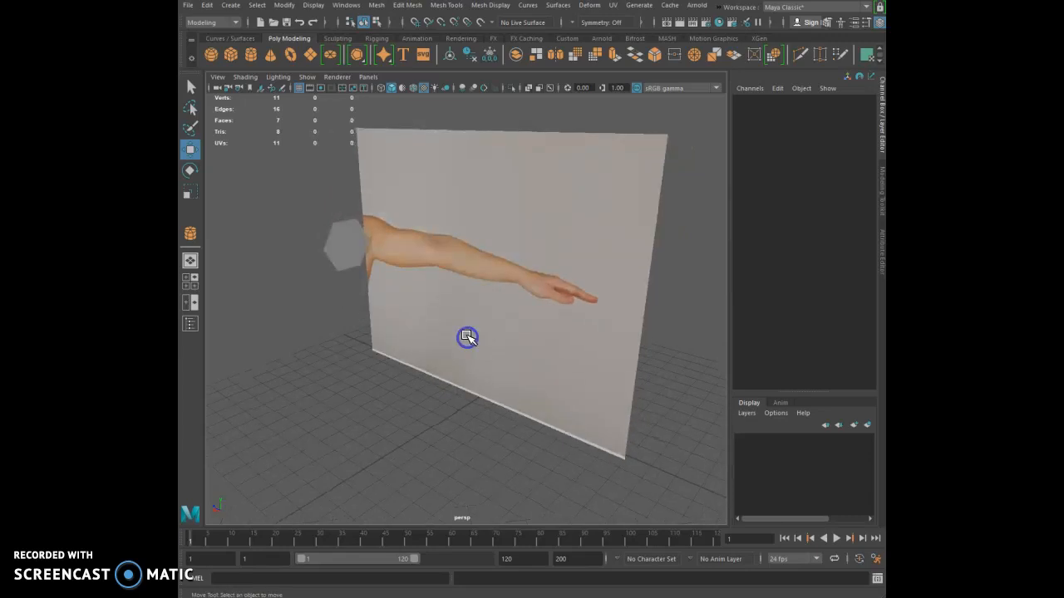
Select the hexagonal disc at the shoulder and toggle the viewport's two-sided lighting to compare its front and back faces
{"action": "left_click", "coordinate": [346, 256]}
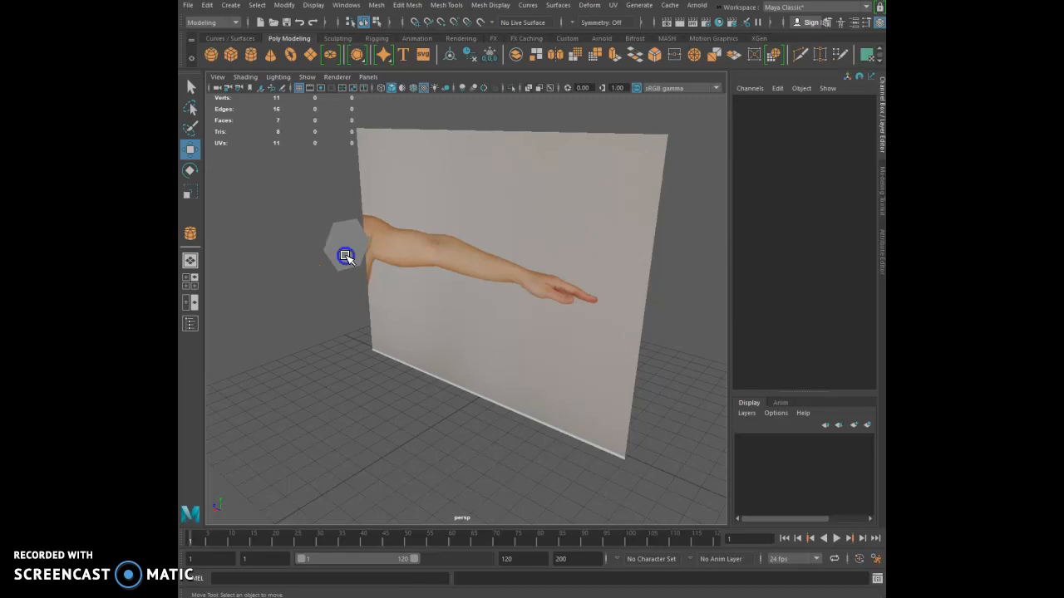
{"action": "left_click", "coordinate": [345, 255]}
{"action": "left_click_drag", "start_coordinate": [316, 309], "coordinate": [349, 299], "text": "alt"}
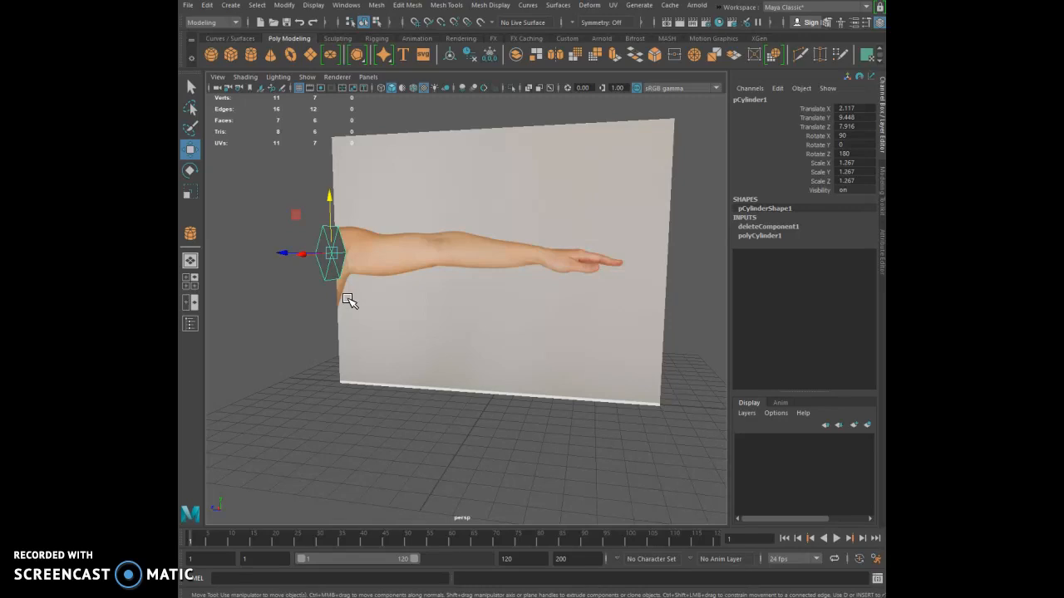
{"action": "left_click", "coordinate": [283, 77]}
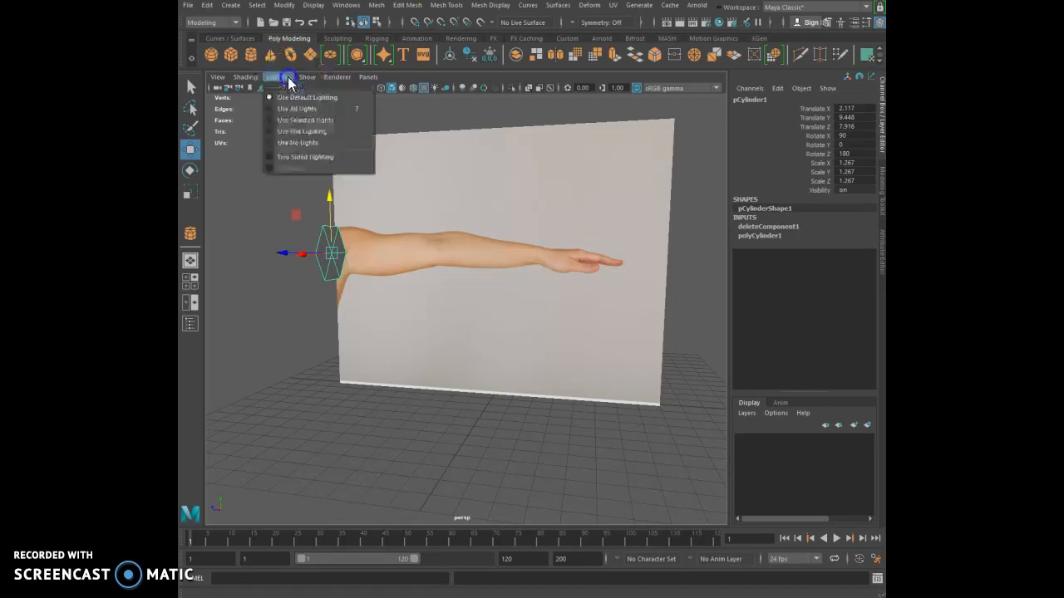
{"action": "left_click", "coordinate": [290, 157]}
{"action": "mouse_move", "coordinate": [275, 230]}
{"action": "left_mouse_down", "text": "alt"}
{"action": "mouse_move", "coordinate": [451, 218]}
{"action": "mouse_move", "coordinate": [280, 230]}
{"action": "left_mouse_up", "text": "alt"}
{"action": "left_click", "coordinate": [278, 78]}
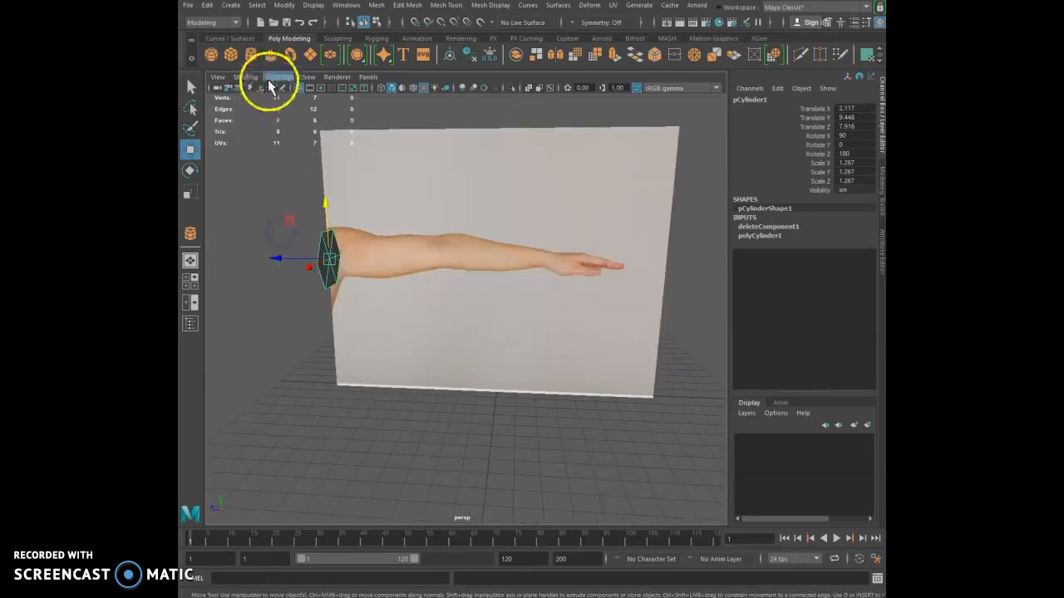
{"action": "left_click", "coordinate": [269, 158]}
{"action": "left_click_drag", "start_coordinate": [249, 297], "coordinate": [264, 339], "text": "alt"}
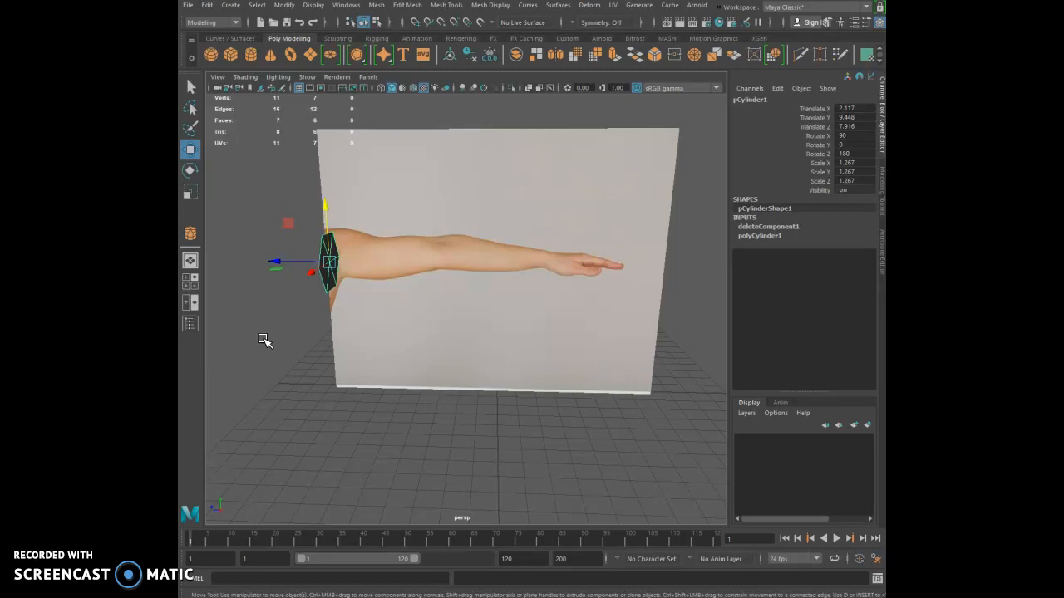
Rotate the hexagonal disc about its Z axis and set Rotate Z to exactly 90
{"action": "left_click_drag", "start_coordinate": [467, 288], "coordinate": [418, 287], "text": "alt"}
{"action": "left_click", "coordinate": [190, 176]}
{"action": "left_click_drag", "start_coordinate": [285, 237], "coordinate": [306, 278]}
{"action": "double_click", "coordinate": [856, 154]}
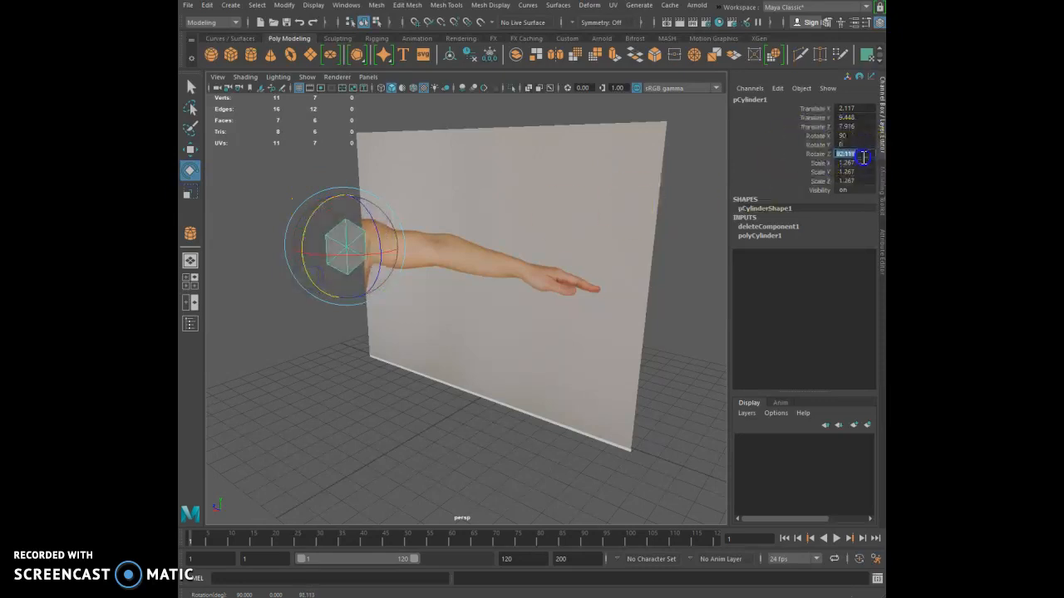
{"action": "type", "text": "90"}
{"action": "key", "text": "Return"}
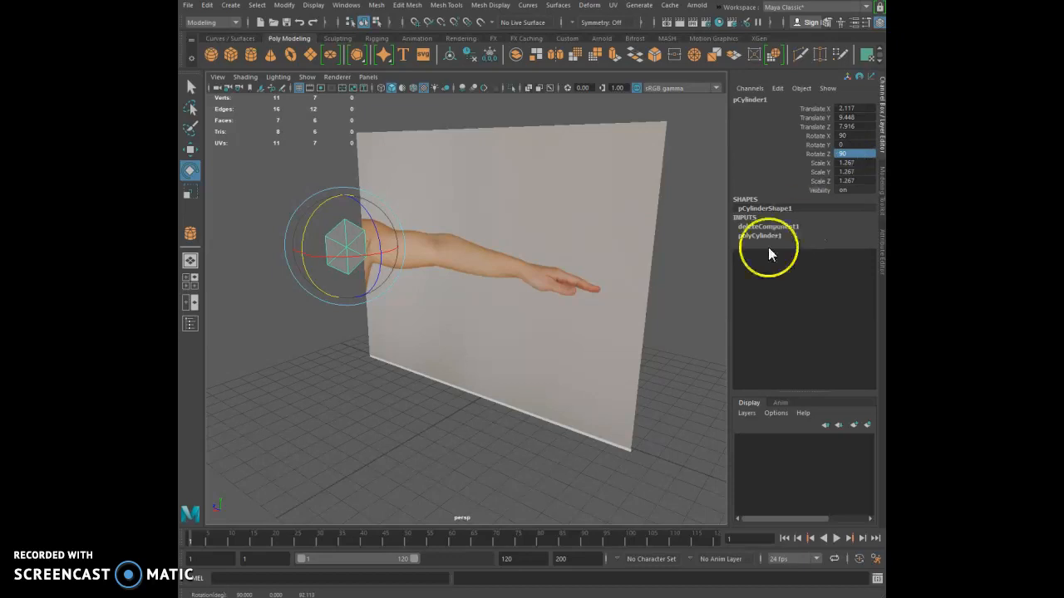
Inspect the rotated disc's orientation against the arm reference plane from several angles, and deselect it
{"action": "left_click_drag", "start_coordinate": [515, 387], "coordinate": [450, 382], "text": "alt"}
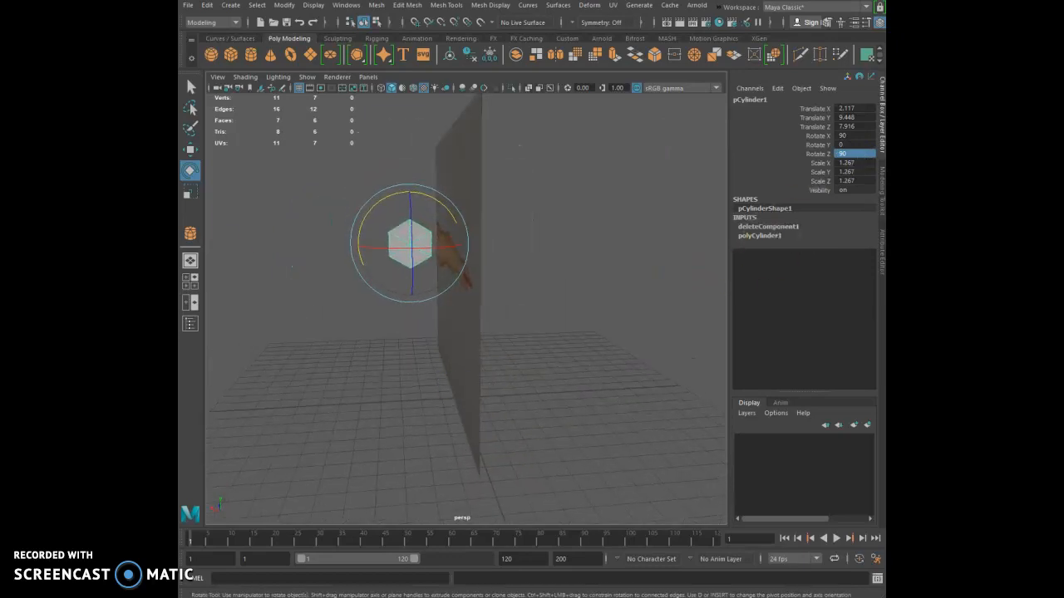
{"action": "left_click_drag", "start_coordinate": [323, 287], "coordinate": [366, 251], "text": "alt"}
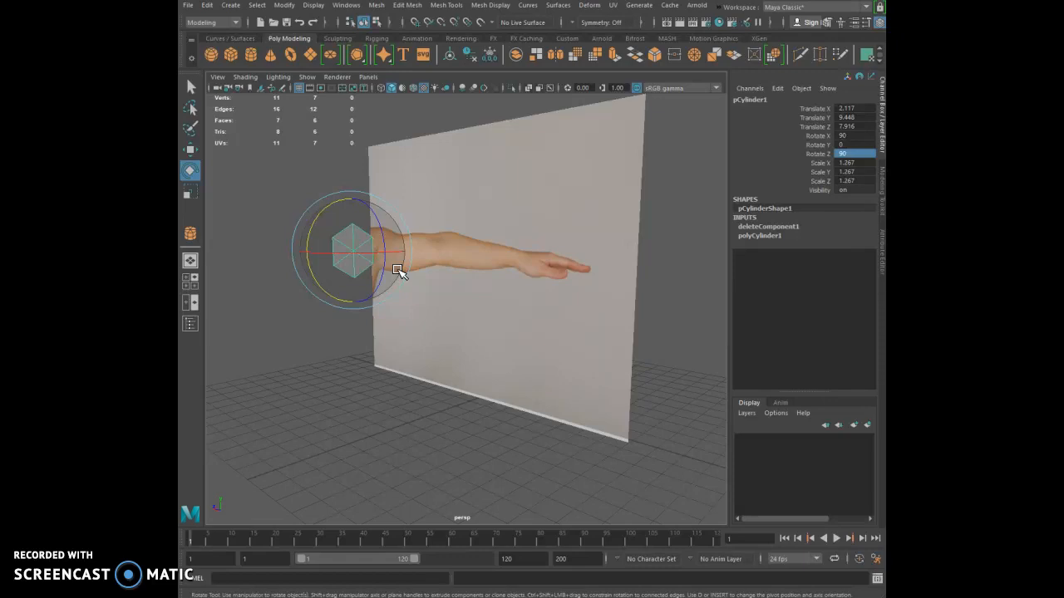
{"action": "left_click_drag", "start_coordinate": [398, 272], "coordinate": [386, 252]}
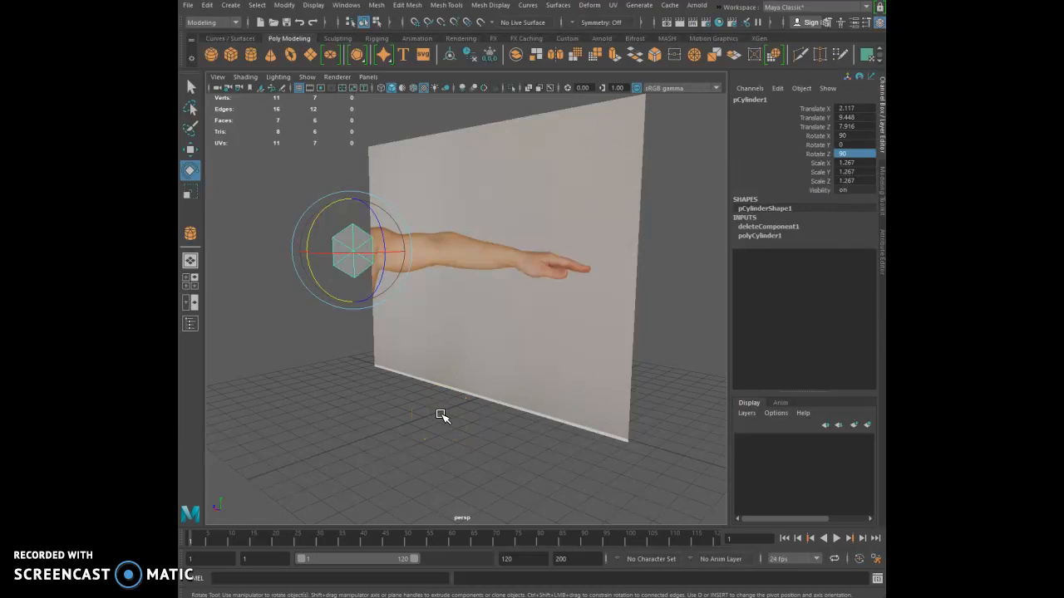
{"action": "left_click_drag", "start_coordinate": [415, 435], "coordinate": [493, 403], "text": "alt"}
{"action": "left_click_drag", "start_coordinate": [303, 219], "coordinate": [303, 219], "text": "alt"}
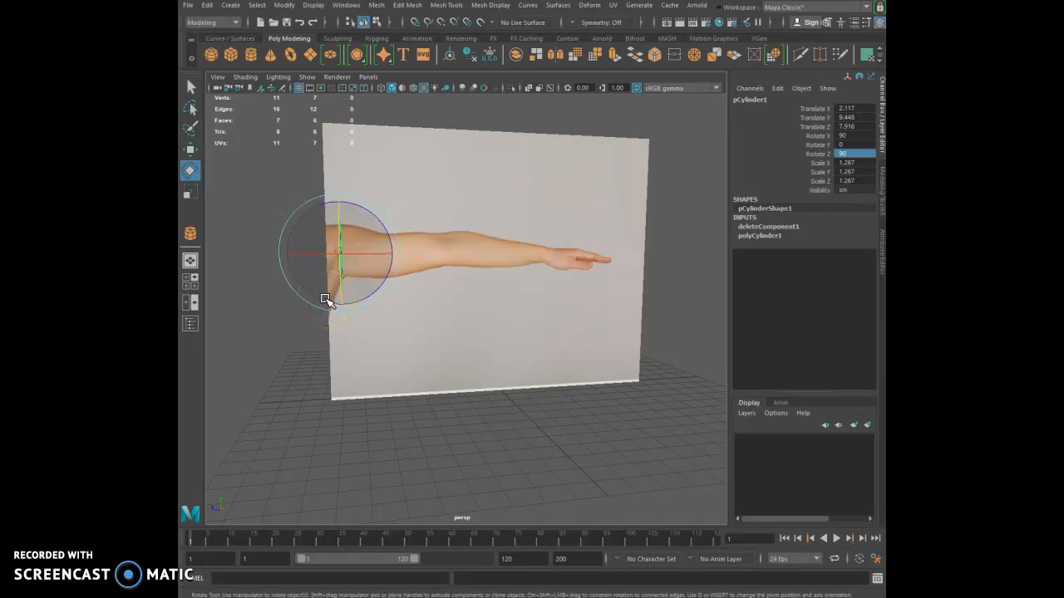
{"action": "mouse_move", "coordinate": [444, 291]}
{"action": "left_mouse_down", "text": "alt"}
{"action": "mouse_move", "coordinate": [437, 283]}
{"action": "mouse_move", "coordinate": [413, 302]}
{"action": "mouse_move", "coordinate": [433, 290]}
{"action": "left_mouse_up", "text": "alt"}
{"action": "left_click", "coordinate": [362, 345]}
{"action": "left_click", "coordinate": [248, 383]}
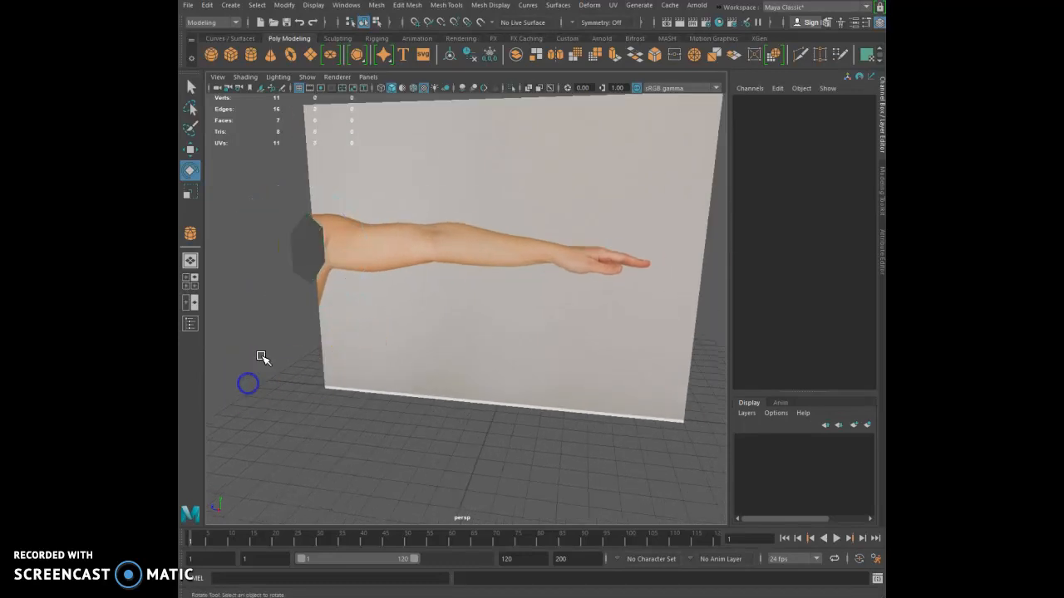
Try deleting one triangular face of the hexagonal disc, and undo the deletion
{"action": "left_click", "coordinate": [308, 247]}
{"action": "right_click", "coordinate": [313, 236]}
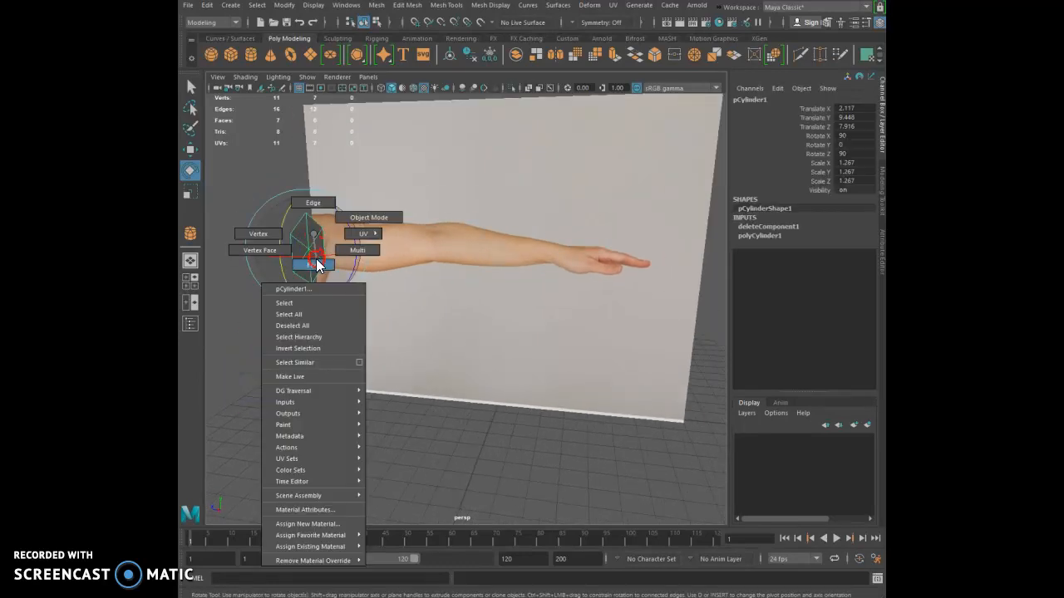
{"action": "left_click", "coordinate": [316, 265]}
{"action": "left_click", "coordinate": [313, 235]}
{"action": "key", "text": "Delete"}
{"action": "left_click", "coordinate": [320, 250]}
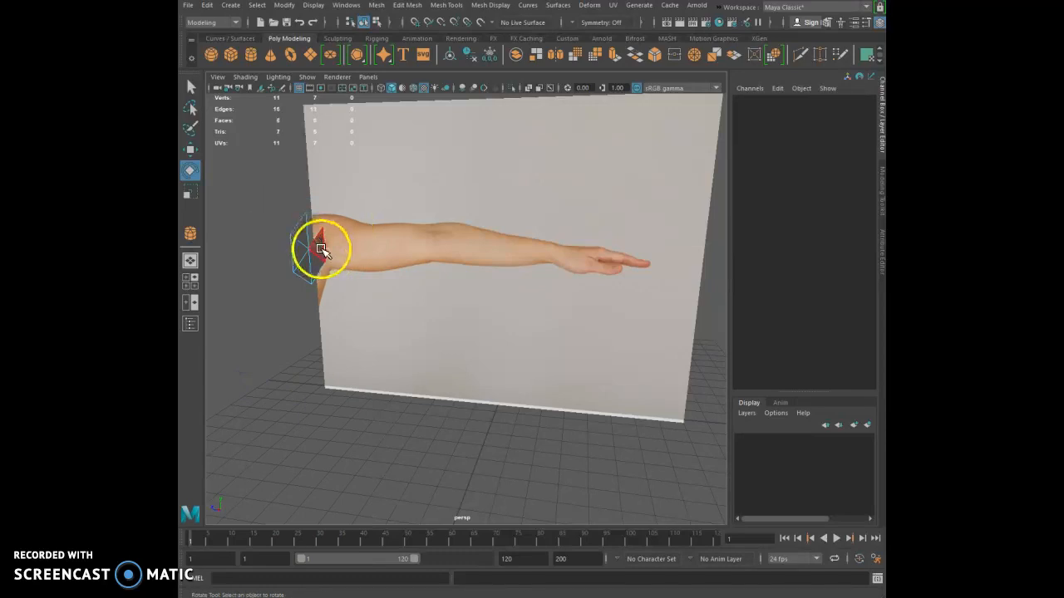
{"action": "key", "text": "ctrl+z"}
{"action": "key", "text": "ctrl+z"}
{"action": "key", "text": "ctrl+z"}
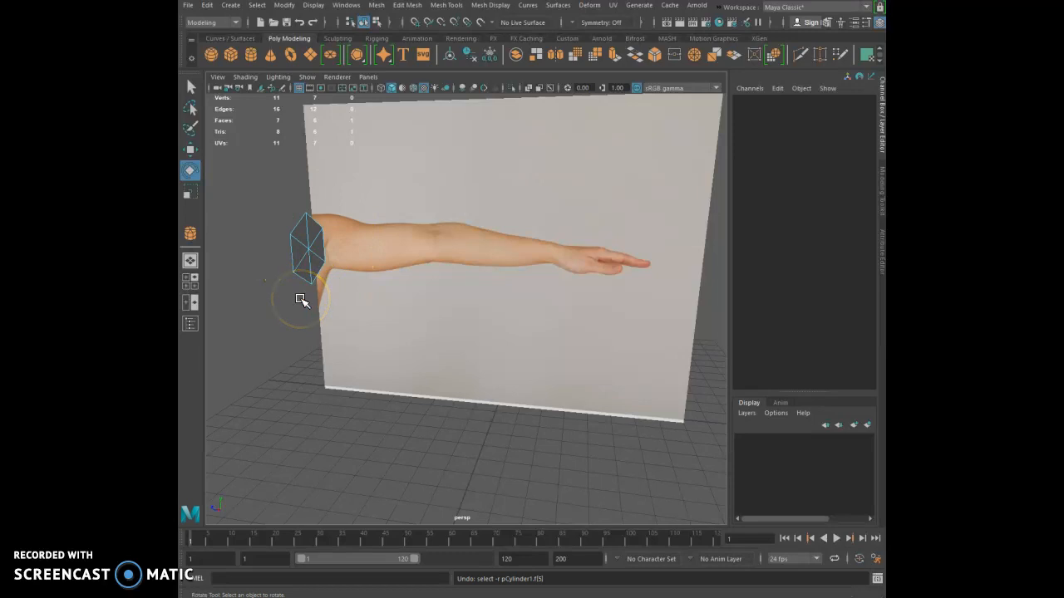
Select all six triangular faces of the hexagonal disc
{"action": "left_click_drag", "start_coordinate": [331, 241], "coordinate": [359, 271], "text": "alt"}
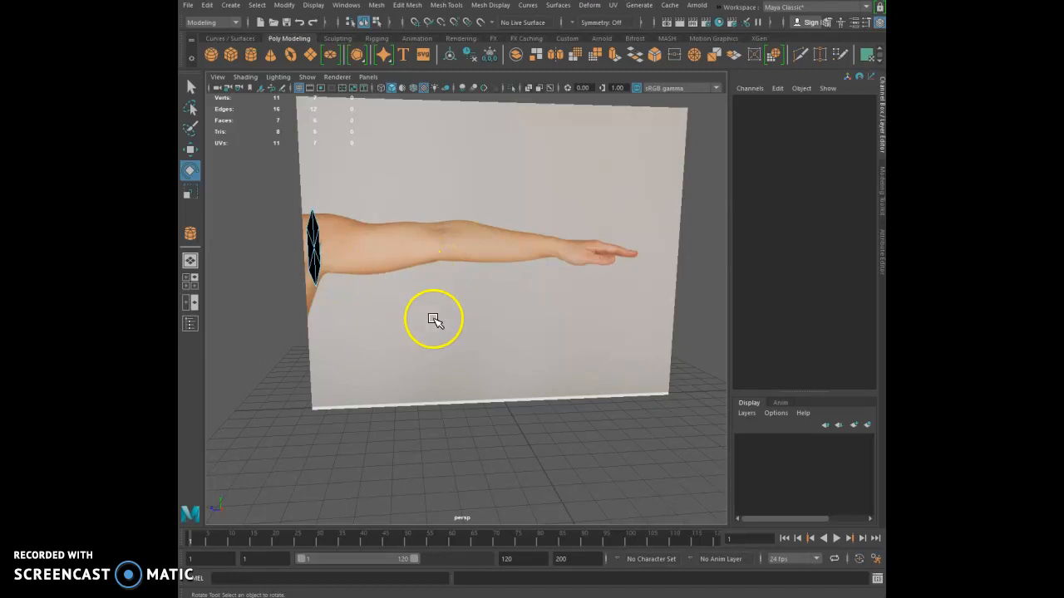
{"action": "key", "text": "space"}
{"action": "key", "text": "space"}
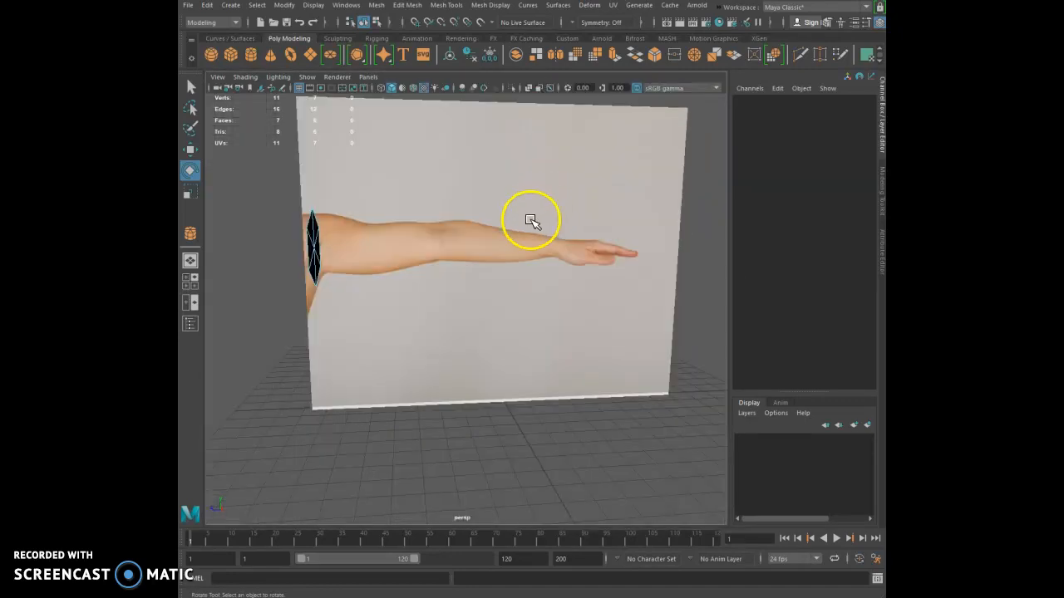
{"action": "left_click_drag", "start_coordinate": [527, 218], "coordinate": [466, 237], "text": "alt"}
{"action": "right_click", "coordinate": [342, 240]}
{"action": "right_click_drag", "start_coordinate": [341, 247], "coordinate": [340, 268]}
{"action": "left_click", "coordinate": [325, 218]}
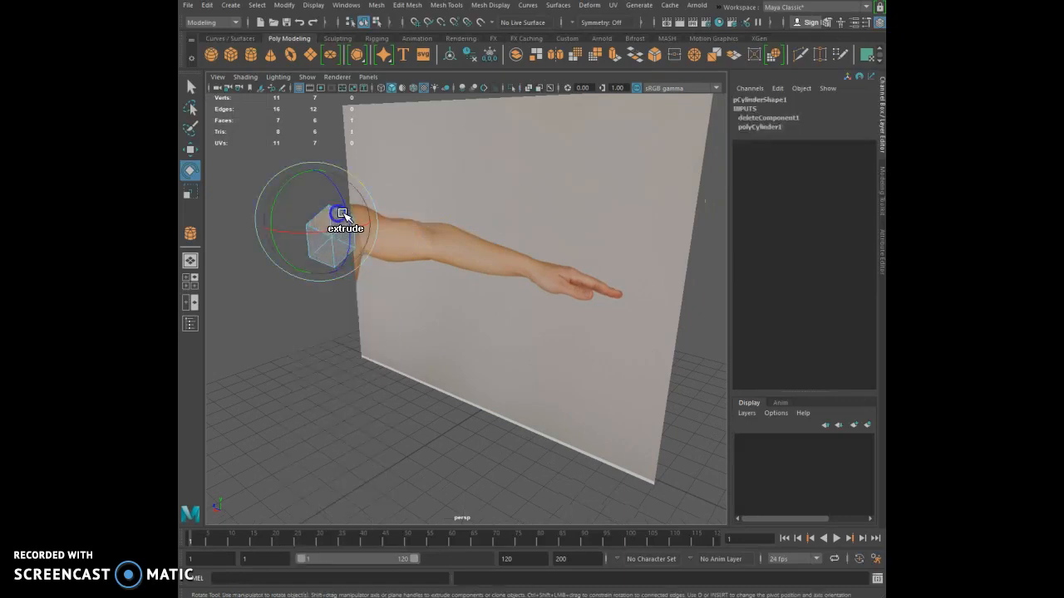
{"action": "key", "text": "minus"}
{"action": "key", "text": "minus"}
{"action": "left_click", "coordinate": [343, 223], "text": "shift"}
{"action": "left_click", "coordinate": [347, 240], "text": "shift"}
{"action": "left_click", "coordinate": [320, 257], "text": "shift"}
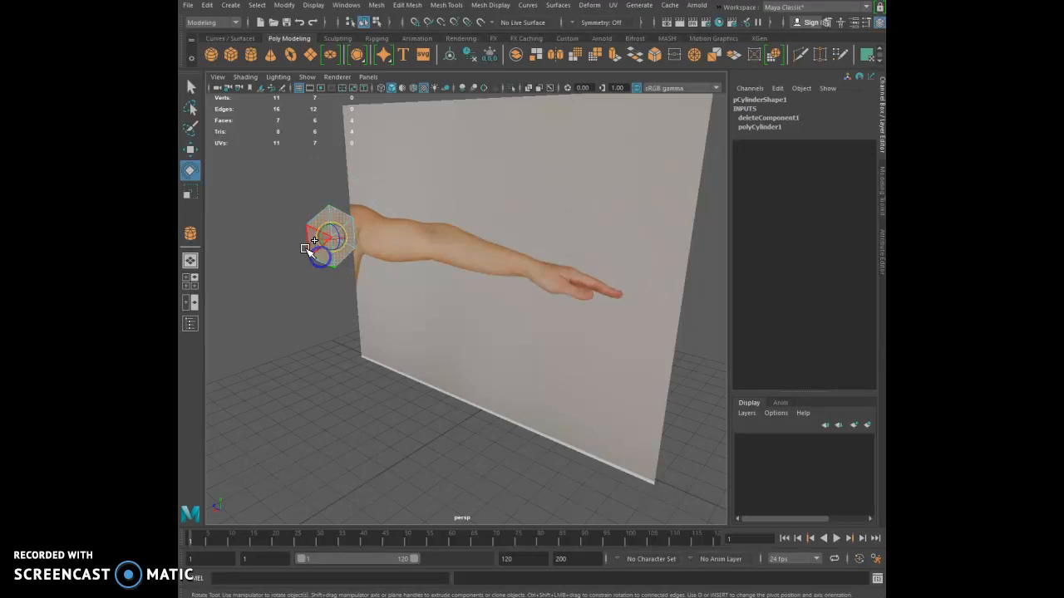
{"action": "key", "text": "plus"}
{"action": "key", "text": "plus"}
{"action": "key", "text": "plus"}
{"action": "key", "text": "plus"}
{"action": "key", "text": "plus"}
{"action": "key", "text": "plus"}
{"action": "left_click_drag", "start_coordinate": [475, 450], "coordinate": [553, 433], "text": "alt"}
In the side view, extrude the selected disc faces along the upper arm by a Local Translate Z of about 1.306
{"action": "key", "text": "space"}
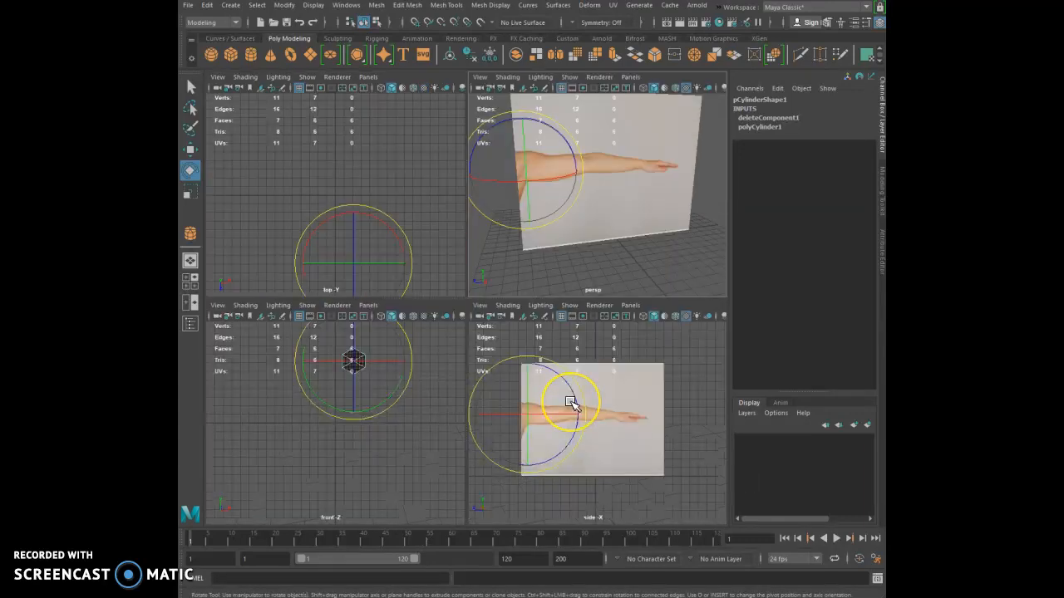
{"action": "key", "text": "space"}
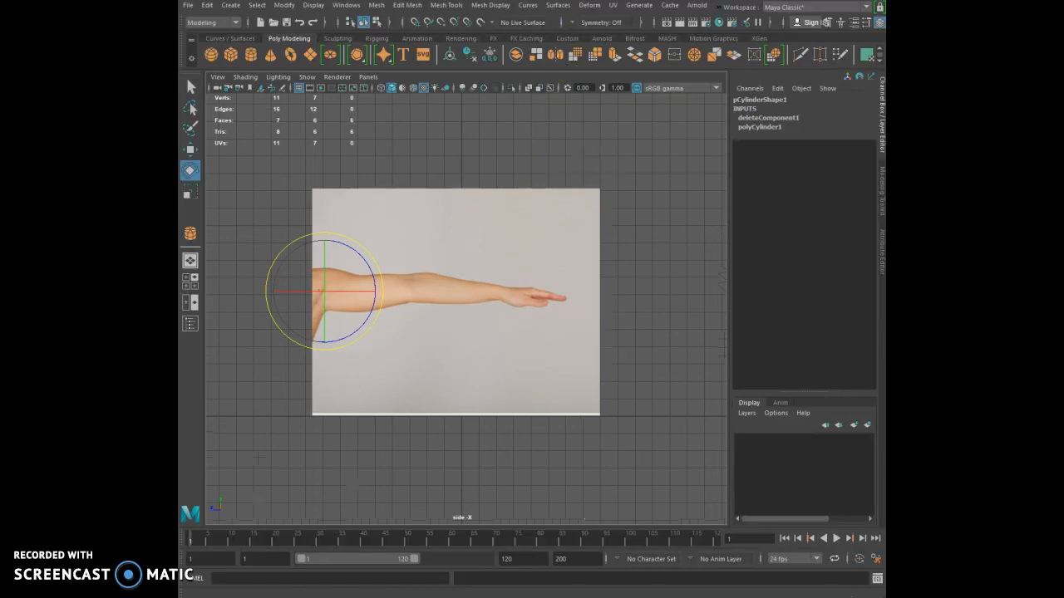
{"action": "scroll", "coordinate": [409, 285], "scroll_direction": "up", "scroll_amount": 3}
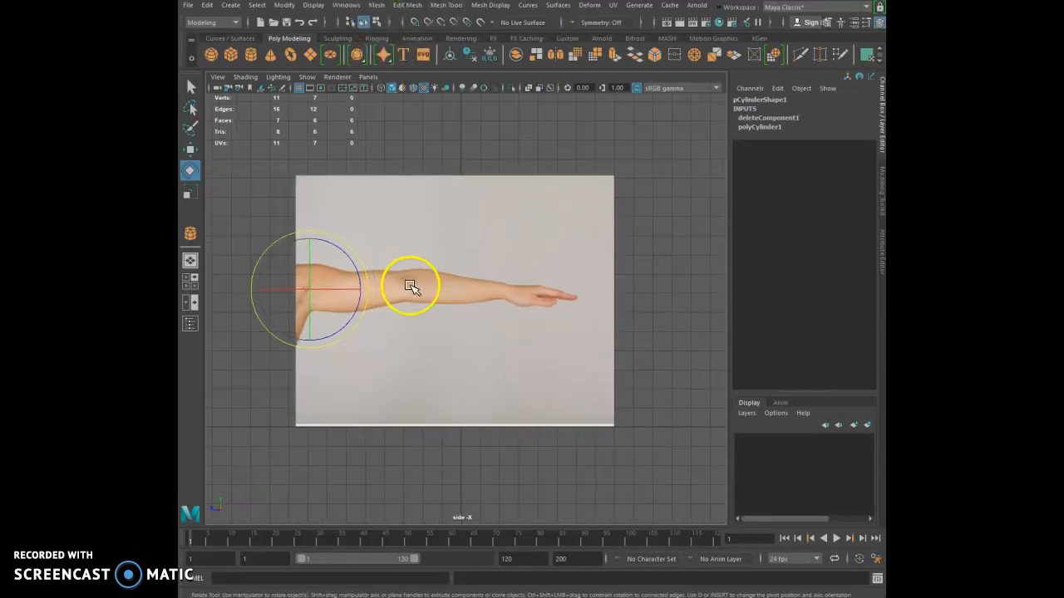
{"action": "scroll", "coordinate": [410, 285], "scroll_direction": "up", "scroll_amount": 4}
{"action": "middle_click_drag", "start_coordinate": [411, 285], "coordinate": [473, 277], "text": "alt"}
{"action": "scroll", "coordinate": [551, 303], "scroll_direction": "up", "scroll_amount": 2}
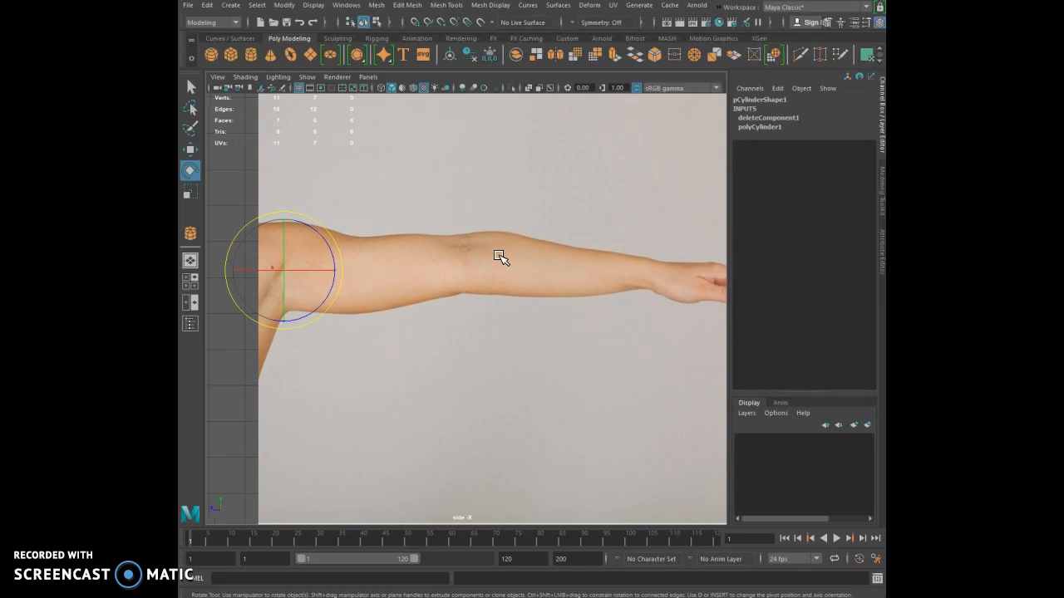
{"action": "left_click", "coordinate": [403, 6]}
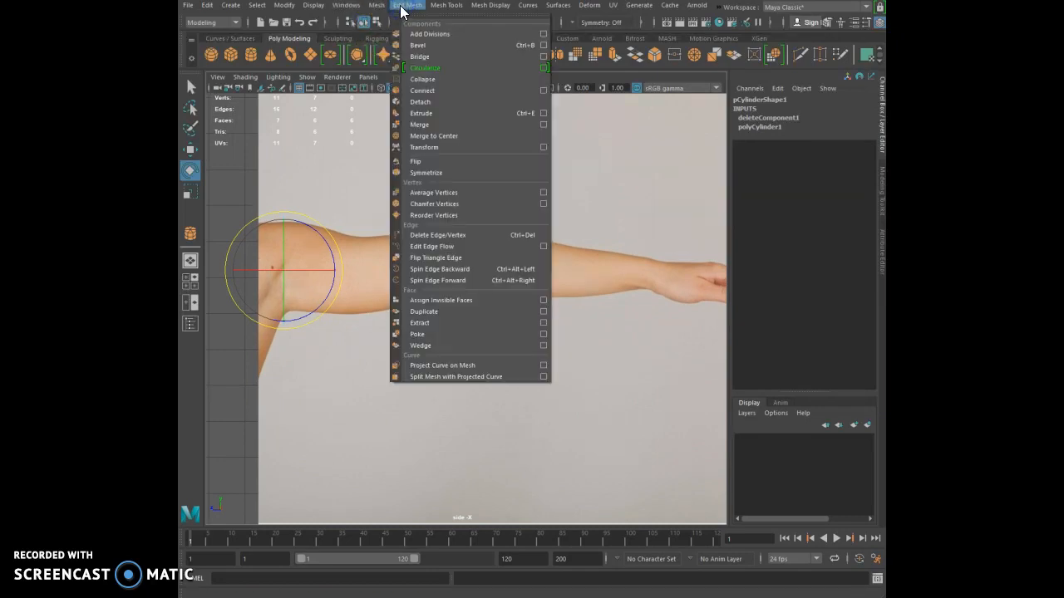
{"action": "left_click", "coordinate": [438, 115]}
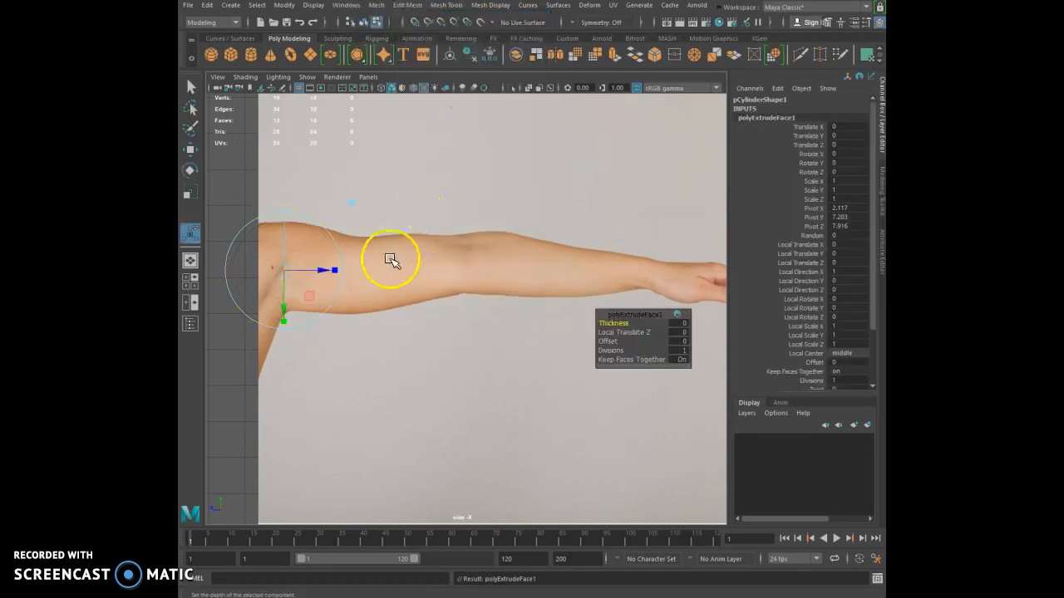
{"action": "left_click_drag", "start_coordinate": [317, 270], "coordinate": [340, 272]}
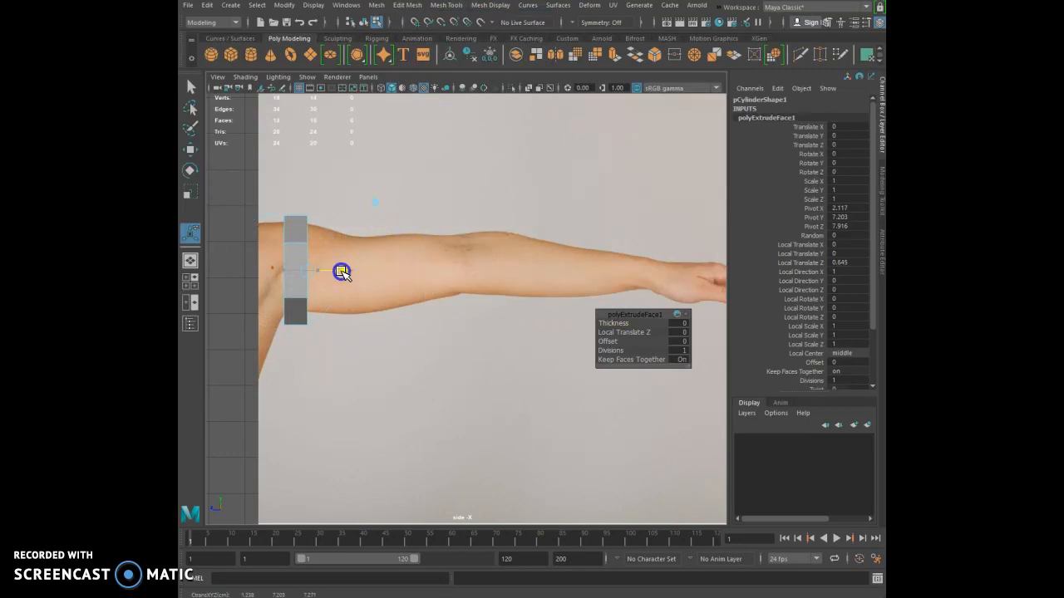
{"action": "left_click_drag", "start_coordinate": [341, 272], "coordinate": [360, 269]}
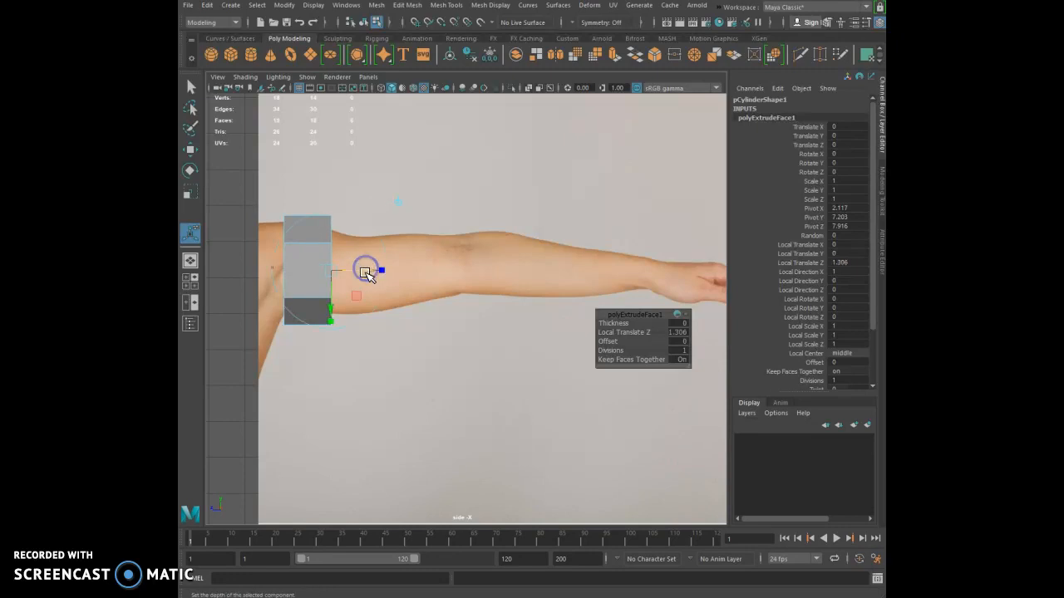
Create a new Blinn material for the extruded arm mesh and set its color to blue
{"action": "right_click_drag", "start_coordinate": [304, 232], "coordinate": [378, 536]}
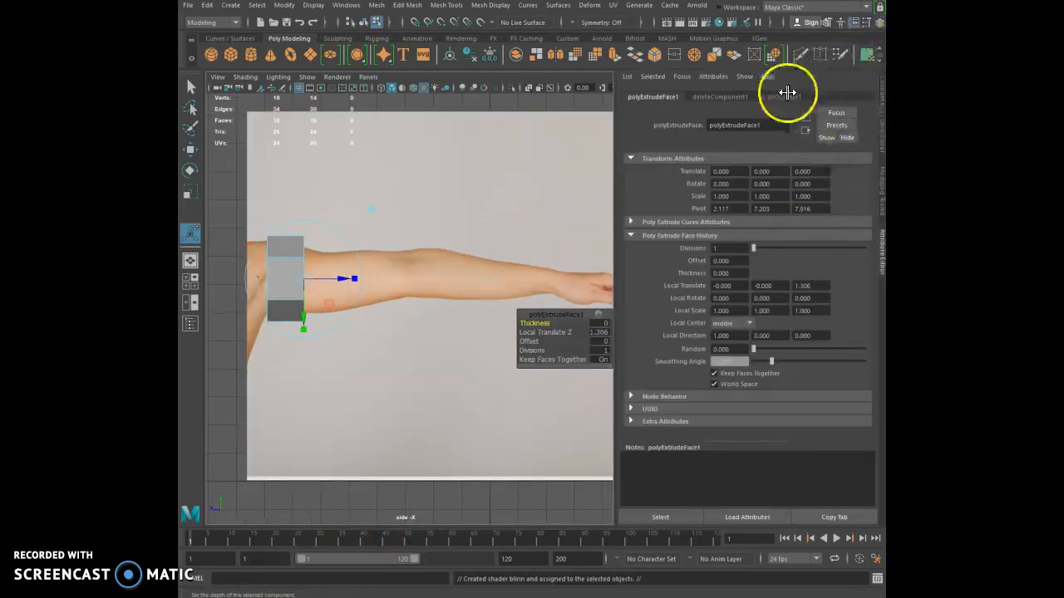
{"action": "right_click_drag", "start_coordinate": [279, 243], "coordinate": [271, 518]}
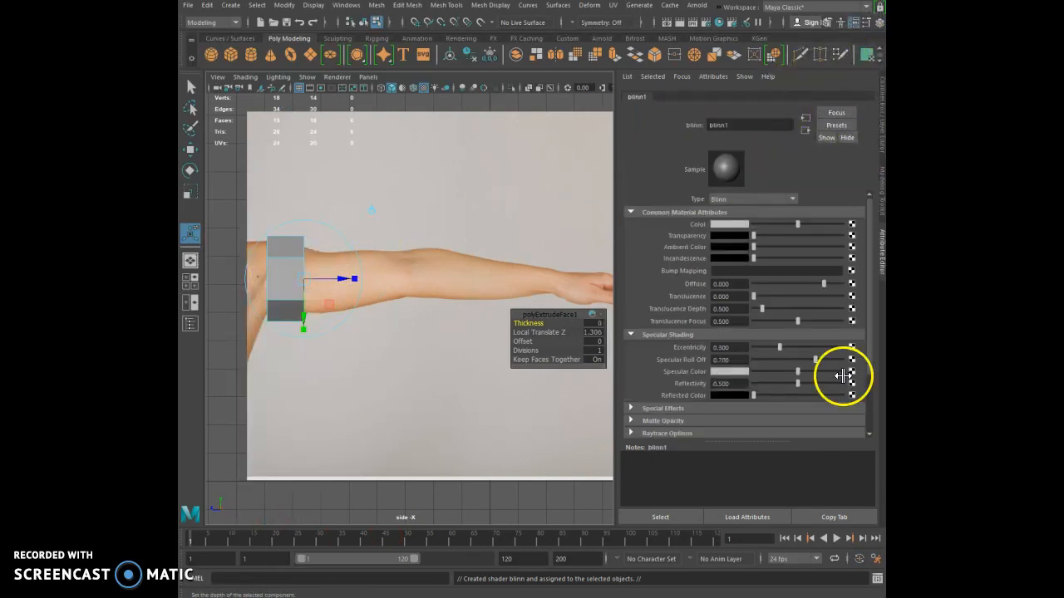
{"action": "left_click", "coordinate": [728, 225]}
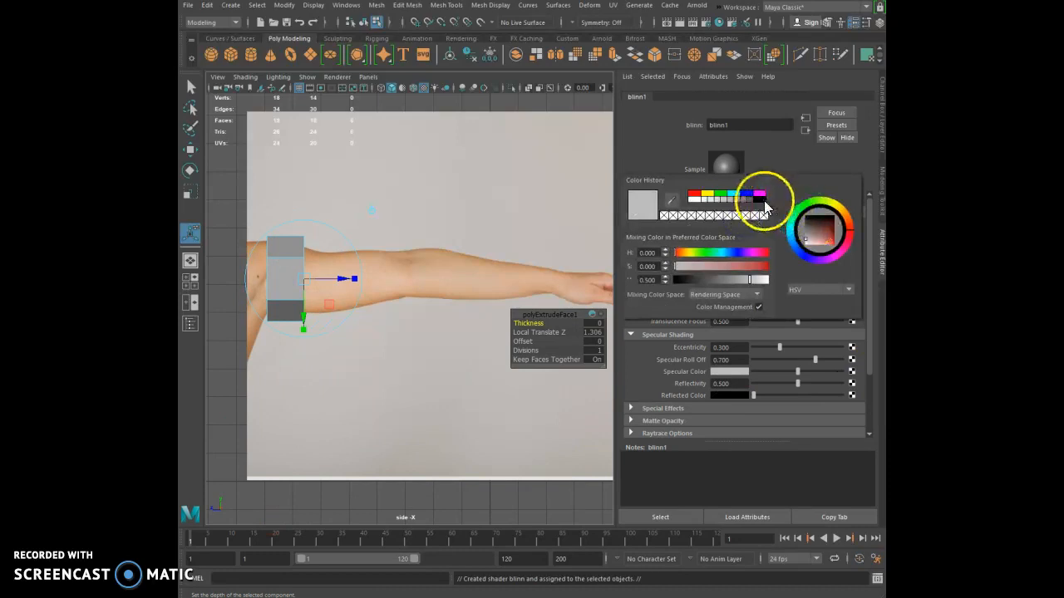
{"action": "left_click", "coordinate": [750, 199]}
{"action": "left_click_drag", "start_coordinate": [754, 236], "coordinate": [723, 238]}
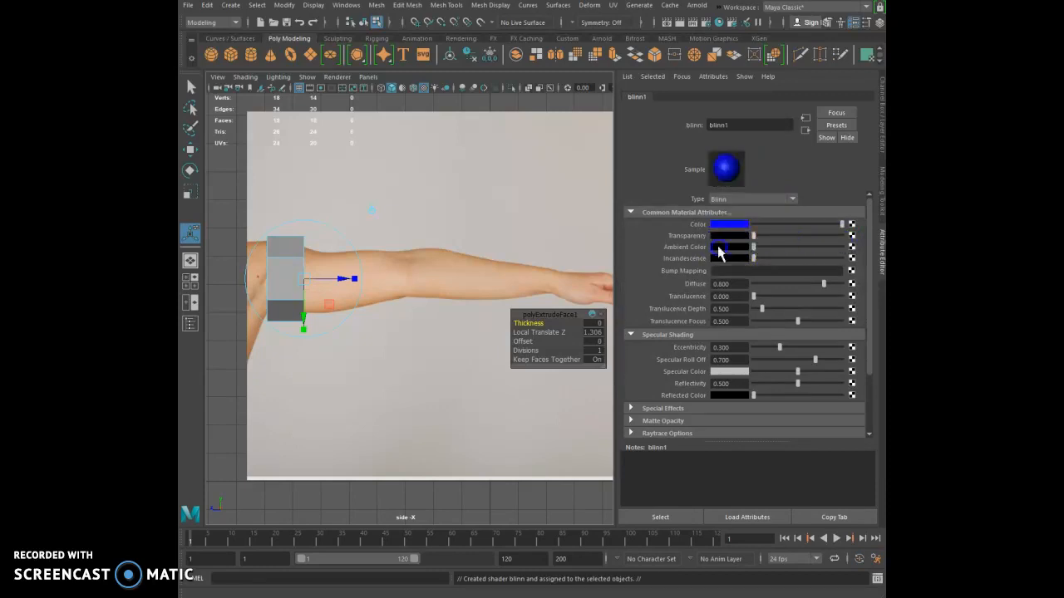
Assign the blue Blinn material to the whole arm mesh and raise its transparency to slightly above half
{"action": "right_click_drag", "start_coordinate": [295, 258], "coordinate": [344, 566]}
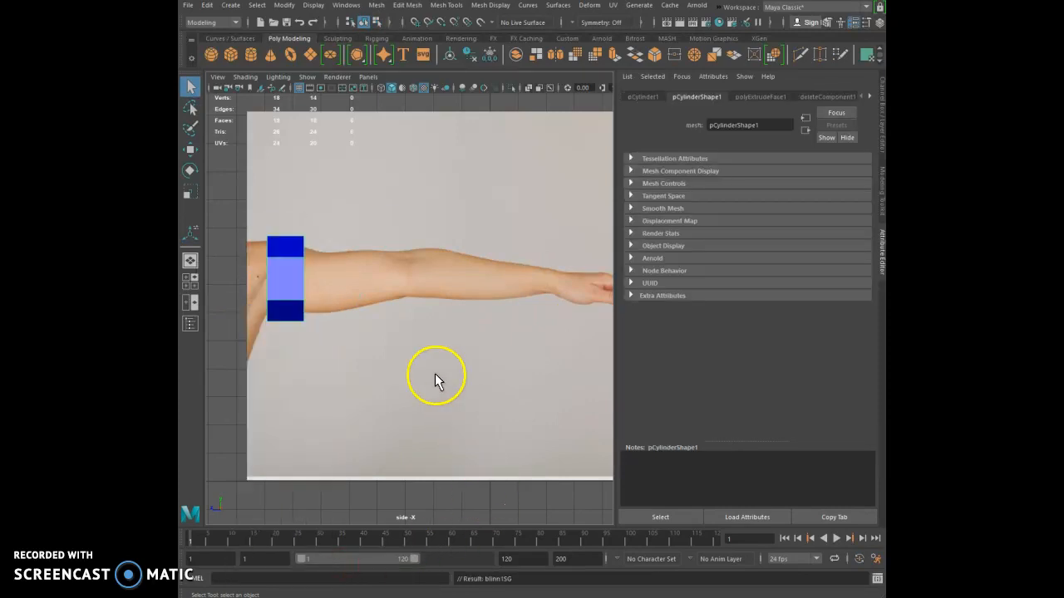
{"action": "right_click", "coordinate": [290, 267]}
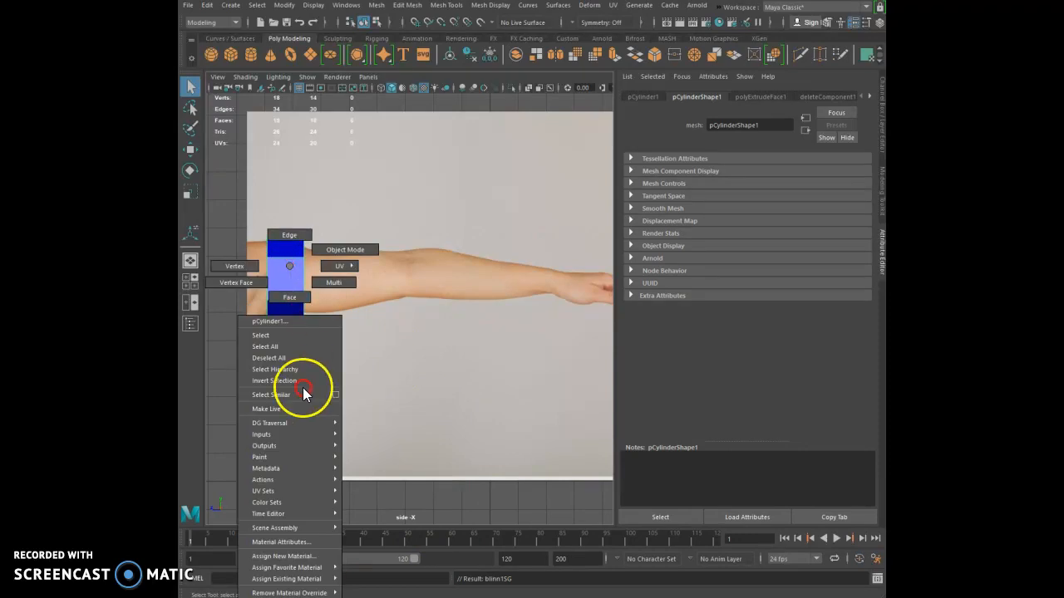
{"action": "right_click", "coordinate": [309, 542]}
{"action": "left_click_drag", "start_coordinate": [753, 236], "coordinate": [802, 237]}
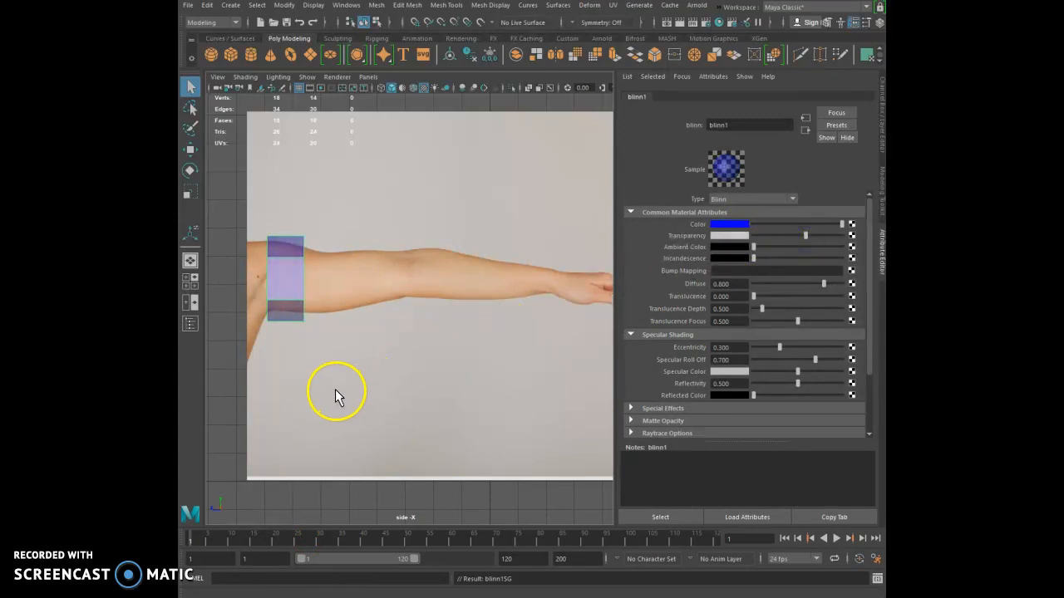
{"action": "middle_click_drag", "start_coordinate": [339, 394], "coordinate": [430, 407], "text": "alt"}
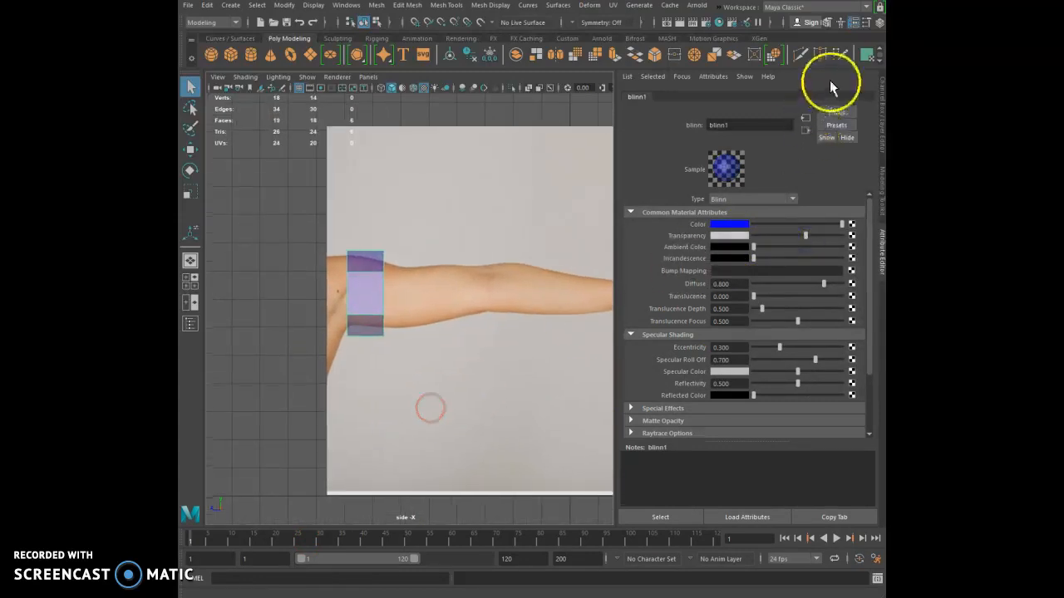
Scale the vertex ring at the shoulder end of the arm mesh and raise it to match the arm's outline
{"action": "left_click", "coordinate": [878, 237]}
{"action": "scroll", "coordinate": [660, 303], "scroll_direction": "up", "scroll_amount": 3}
{"action": "right_click_drag", "start_coordinate": [449, 197], "coordinate": [395, 198]}
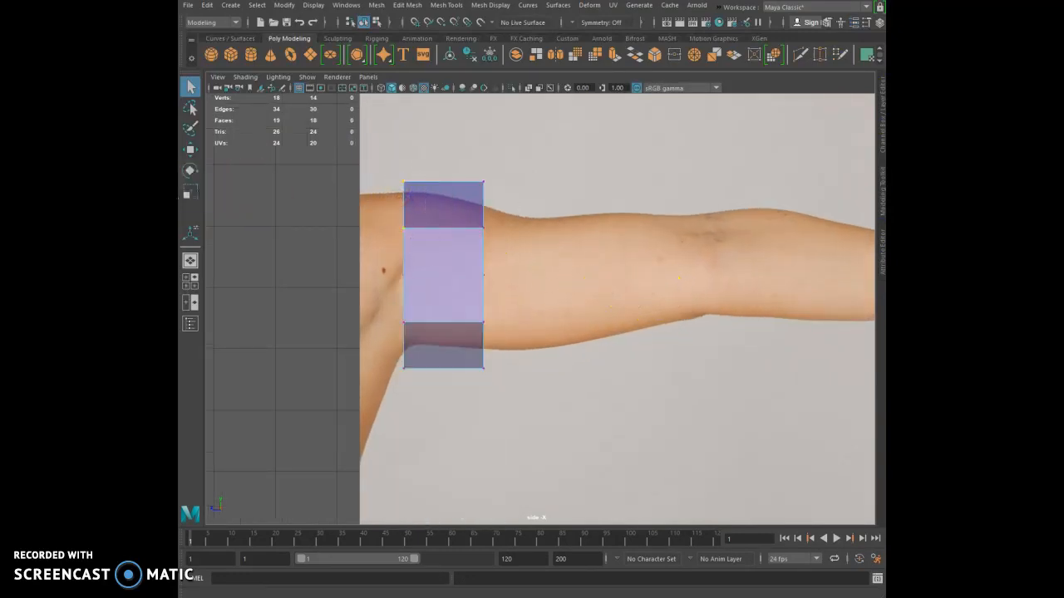
{"action": "left_click_drag", "start_coordinate": [372, 156], "coordinate": [418, 398]}
{"action": "left_click", "coordinate": [194, 203]}
{"action": "left_click_drag", "start_coordinate": [405, 277], "coordinate": [387, 290]}
{"action": "left_click", "coordinate": [190, 148]}
{"action": "left_click", "coordinate": [405, 218]}
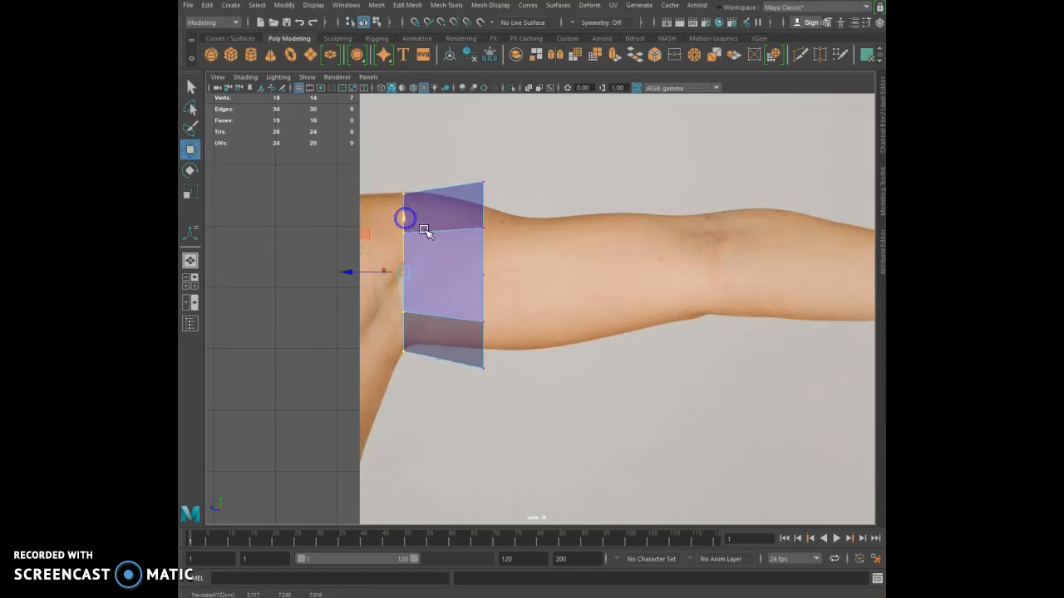
Scale the mesh's outer vertex ring down to the arm's thickness and move it close to the shoulder ring
{"action": "left_click_drag", "start_coordinate": [554, 142], "coordinate": [480, 371]}
{"action": "left_click_drag", "start_coordinate": [462, 427], "coordinate": [461, 427]}
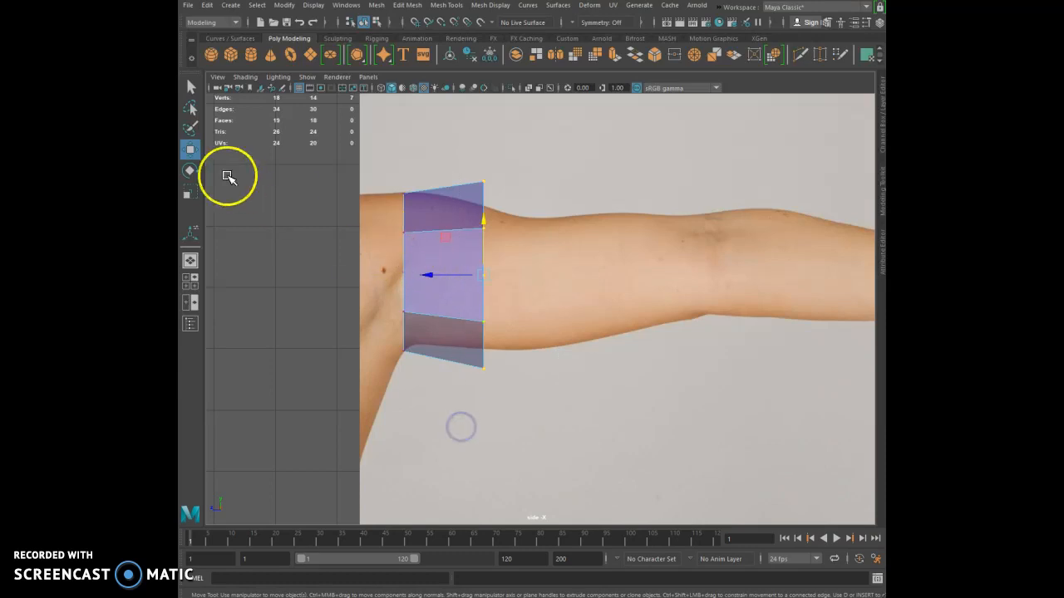
{"action": "left_click", "coordinate": [191, 190]}
{"action": "left_click_drag", "start_coordinate": [482, 275], "coordinate": [456, 289]}
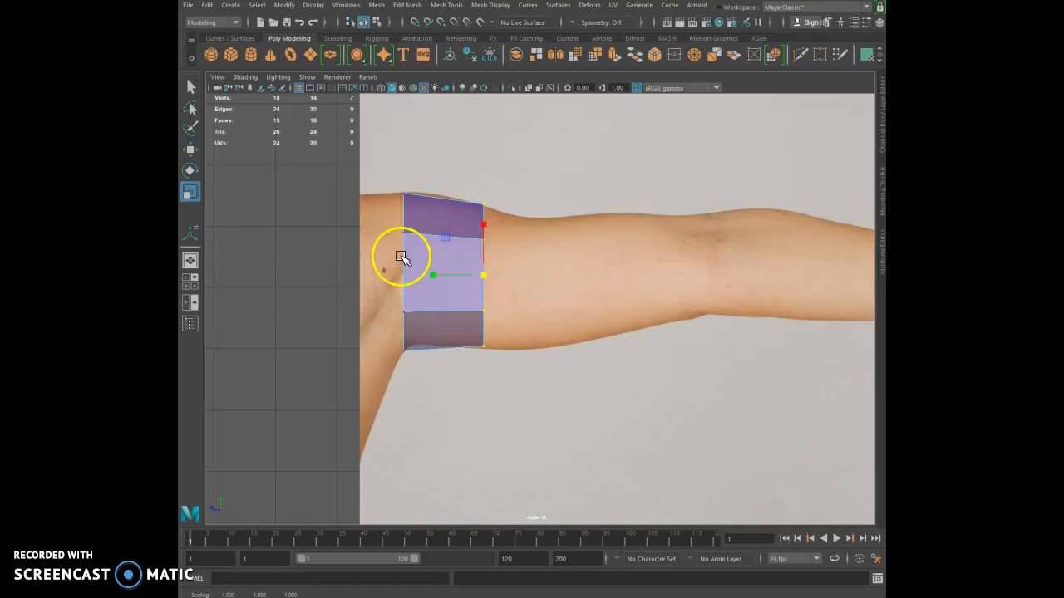
{"action": "left_click", "coordinate": [190, 150]}
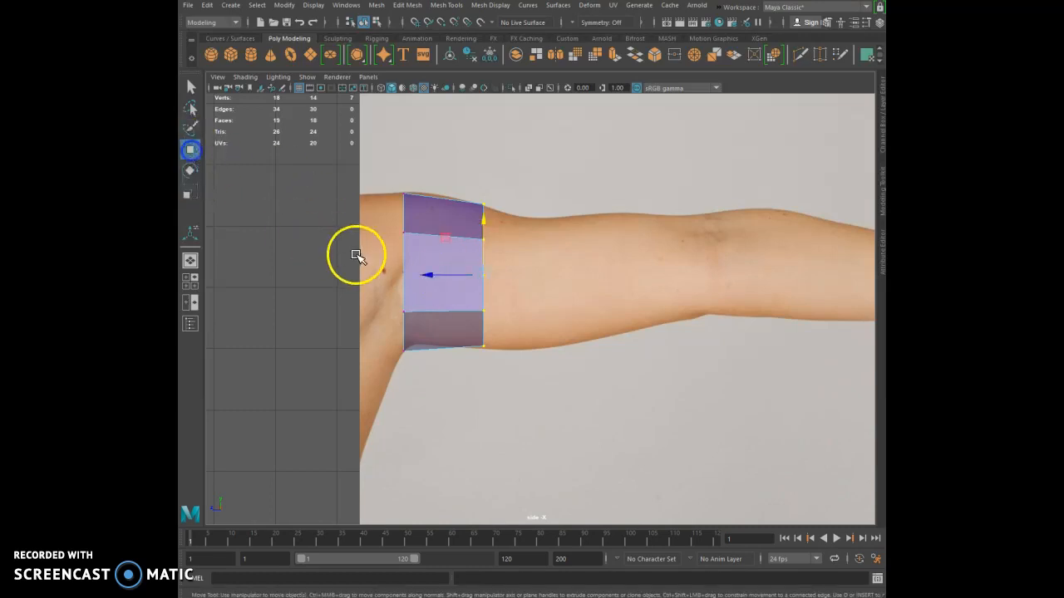
{"action": "left_click_drag", "start_coordinate": [470, 278], "coordinate": [391, 269]}
Adjust the upper and lower vertices of the outer ring vertically to follow the arm's outline
{"action": "left_click_drag", "start_coordinate": [443, 190], "coordinate": [412, 264]}
{"action": "left_click_drag", "start_coordinate": [422, 225], "coordinate": [417, 164]}
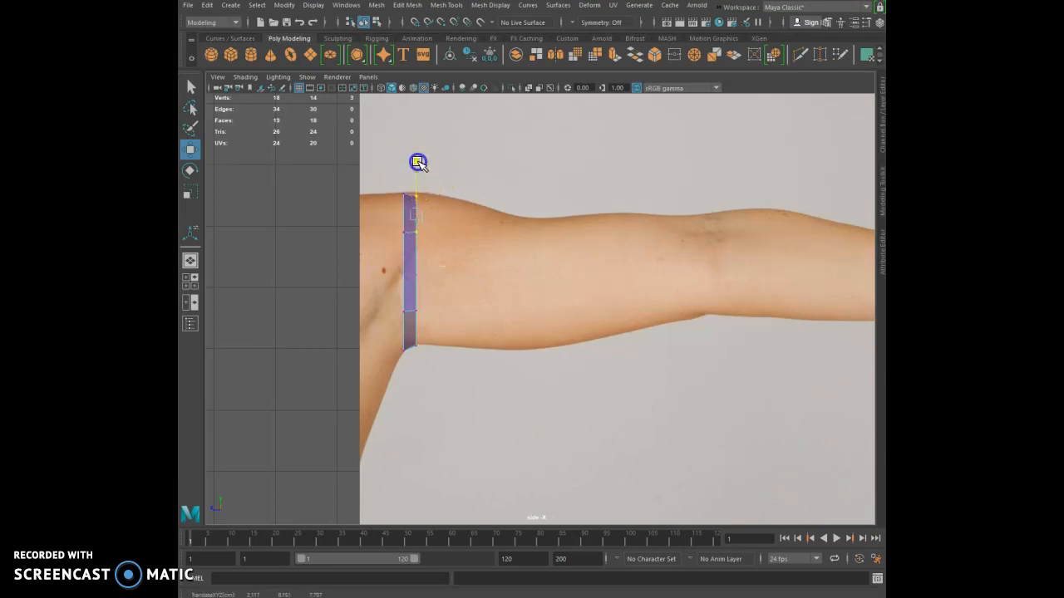
{"action": "left_click_drag", "start_coordinate": [419, 362], "coordinate": [410, 339]}
{"action": "left_click_drag", "start_coordinate": [418, 291], "coordinate": [416, 289]}
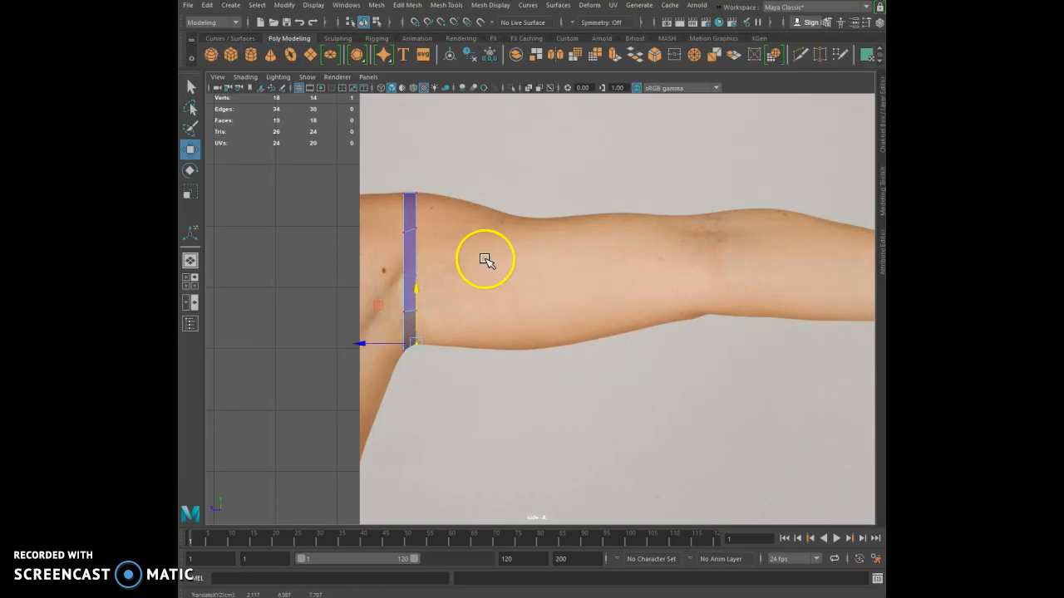
{"action": "left_click_drag", "start_coordinate": [426, 216], "coordinate": [414, 240]}
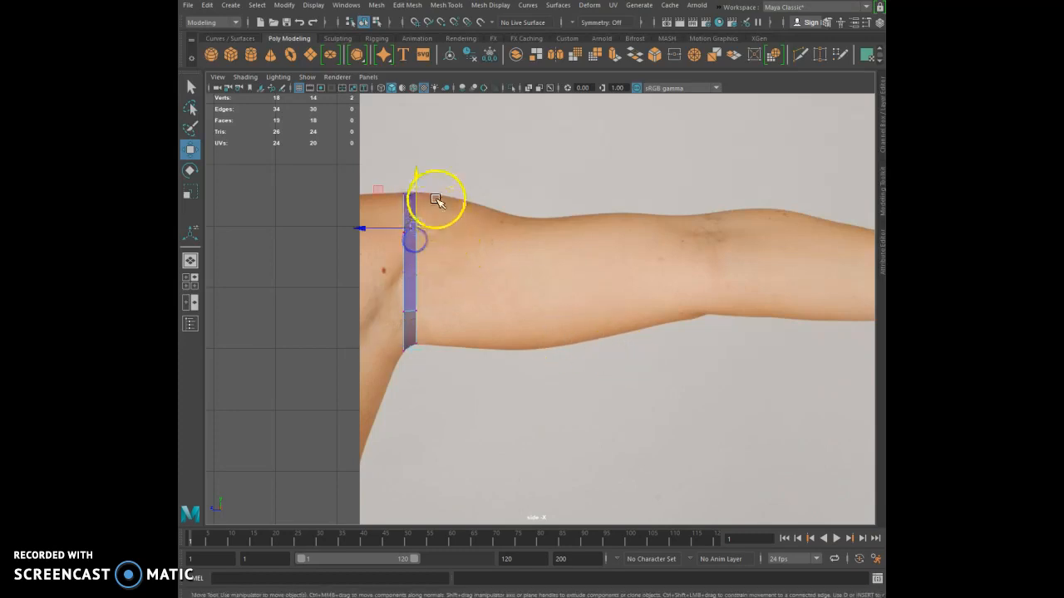
{"action": "left_click_drag", "start_coordinate": [416, 178], "coordinate": [416, 179]}
In the perspective view, select the six triangular faces on the mesh's end cap
{"action": "key", "text": "space"}
{"action": "key", "text": "space"}
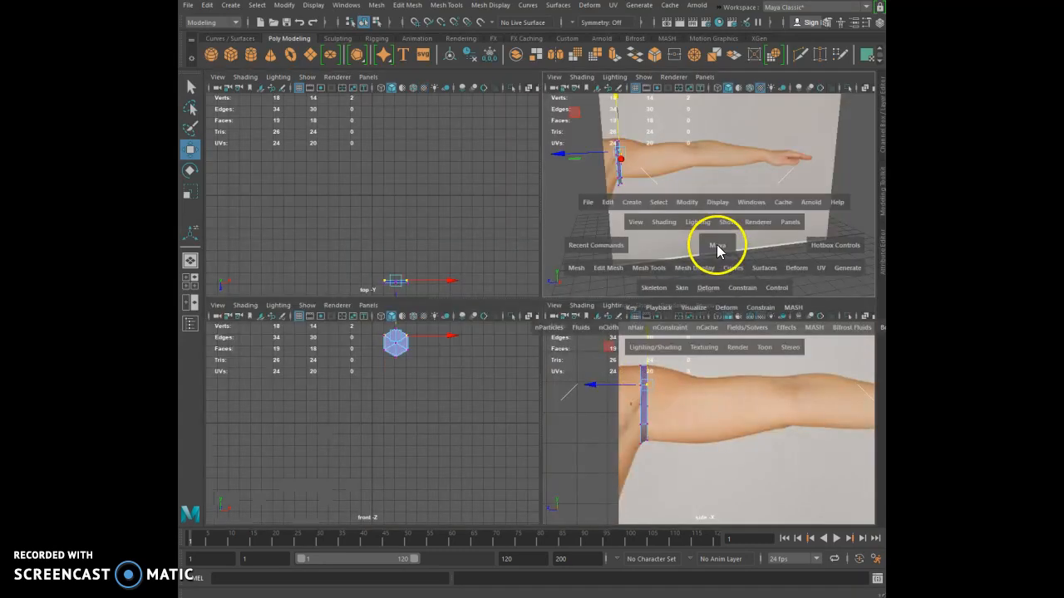
{"action": "left_click_drag", "start_coordinate": [686, 285], "coordinate": [431, 304], "text": "alt"}
{"action": "right_click_drag", "start_coordinate": [359, 219], "coordinate": [361, 201]}
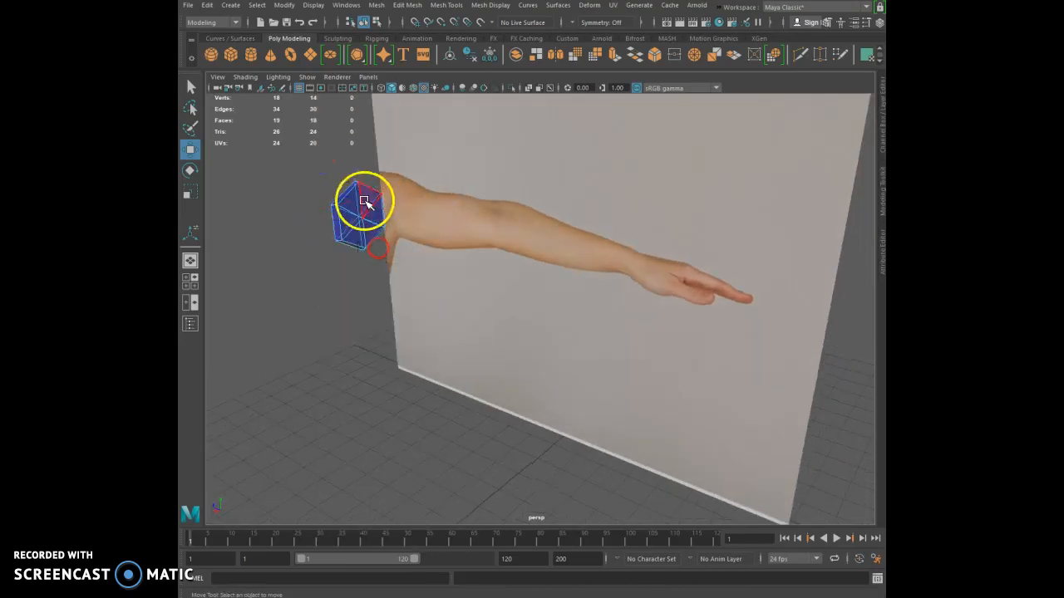
{"action": "left_click_drag", "start_coordinate": [357, 201], "coordinate": [371, 238]}
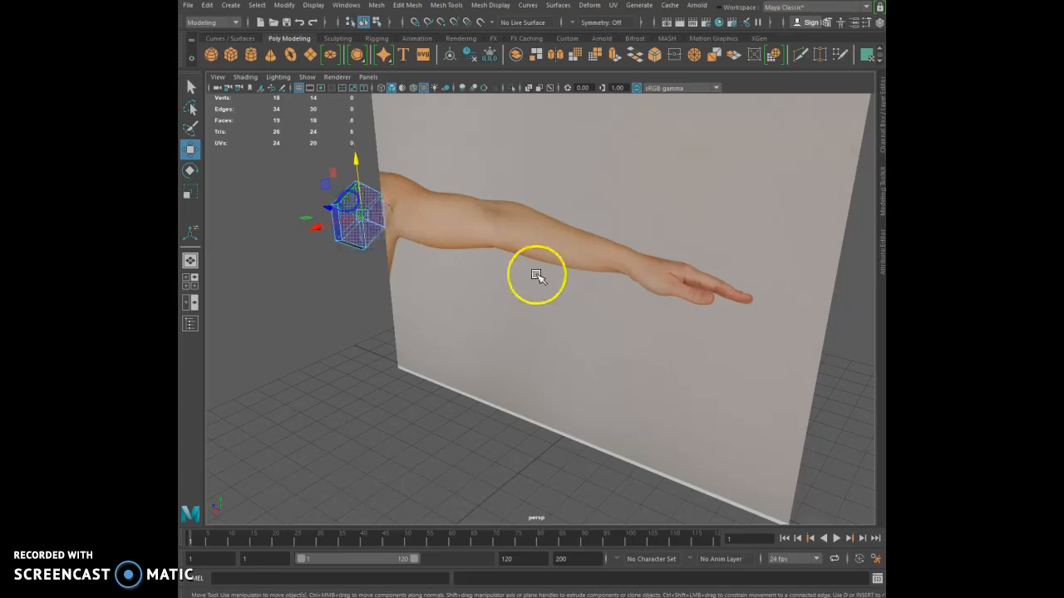
In the side view, extrude the end faces along the upper arm by a Local Translate Z of about 0.629 and fit them to its outline
{"action": "key", "text": "space"}
{"action": "key", "text": "space"}
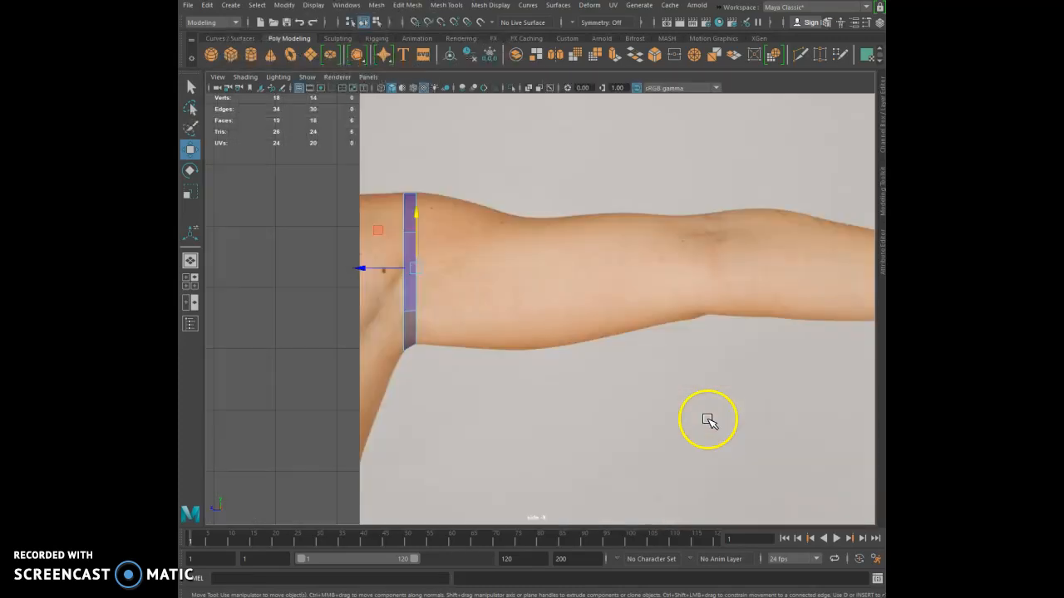
{"action": "scroll", "coordinate": [706, 425], "scroll_direction": "down", "scroll_amount": 3}
{"action": "middle_click_drag", "start_coordinate": [682, 342], "coordinate": [662, 358], "text": "alt"}
{"action": "right_click_drag", "start_coordinate": [661, 358], "coordinate": [629, 380], "text": "alt"}
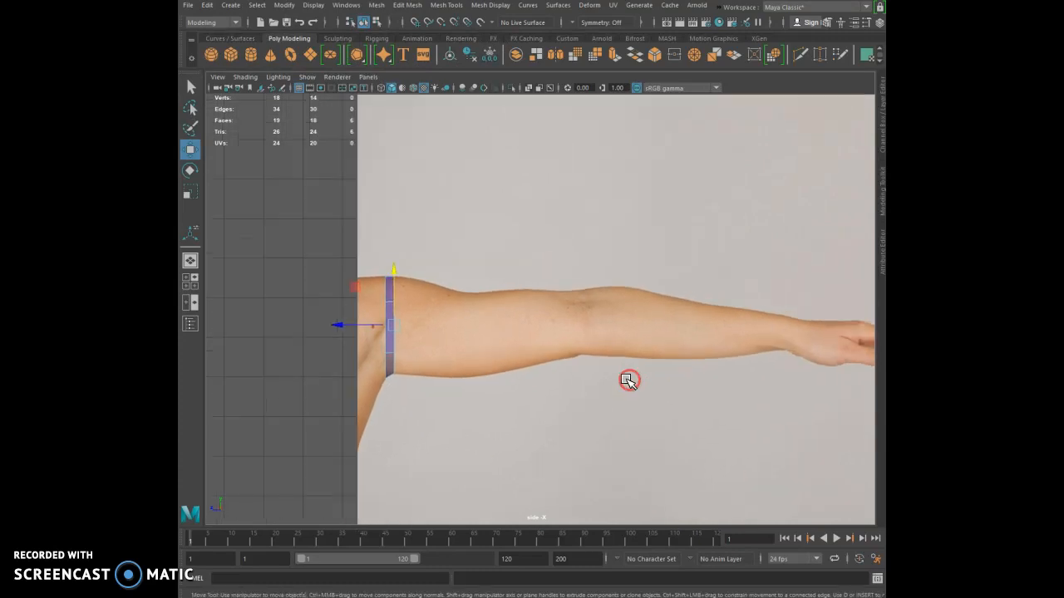
{"action": "left_click", "coordinate": [406, 6]}
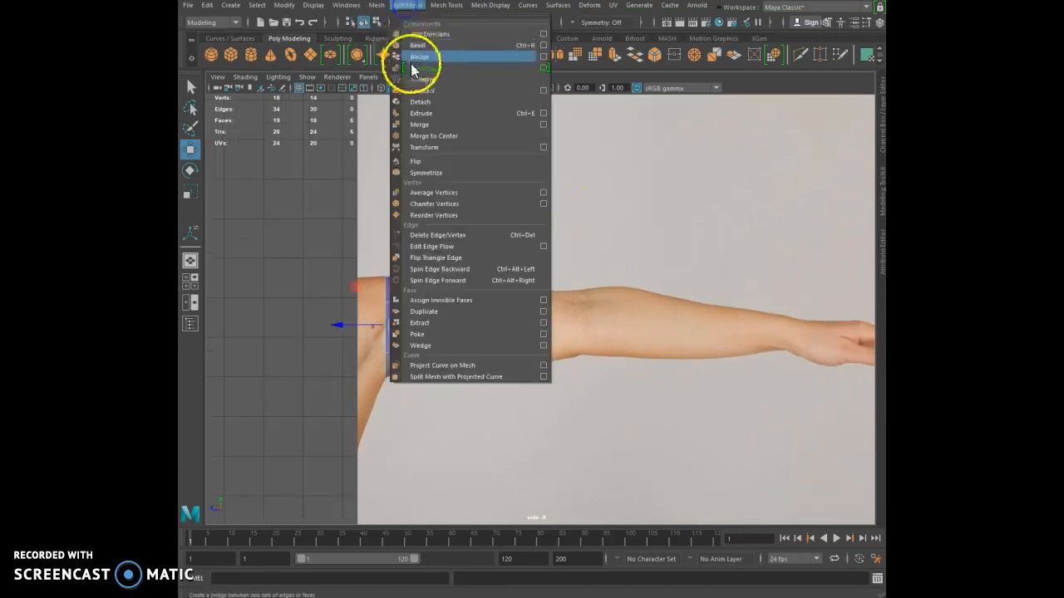
{"action": "left_click", "coordinate": [418, 113]}
{"action": "left_click_drag", "start_coordinate": [427, 330], "coordinate": [449, 330]}
{"action": "scroll", "coordinate": [420, 382], "scroll_direction": "up", "scroll_amount": 2}
{"action": "middle_click_drag", "start_coordinate": [421, 396], "coordinate": [425, 325], "text": "alt"}
{"action": "scroll", "coordinate": [686, 411], "scroll_direction": "up", "scroll_amount": 5}
{"action": "left_click", "coordinate": [468, 316]}
{"action": "left_click_drag", "start_coordinate": [463, 317], "coordinate": [462, 325]}
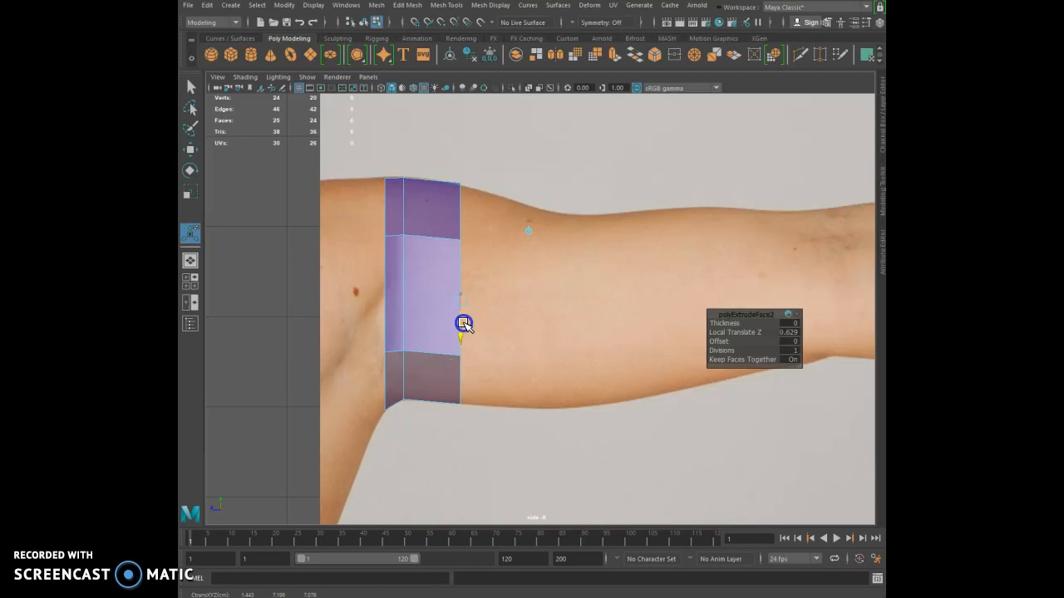
Extrude the end faces again to where the upper arm starts narrowing and scale them down to its thickness
{"action": "left_click_drag", "start_coordinate": [463, 323], "coordinate": [522, 303]}
{"action": "key", "text": "ctrl+e"}
{"action": "left_click", "coordinate": [189, 192]}
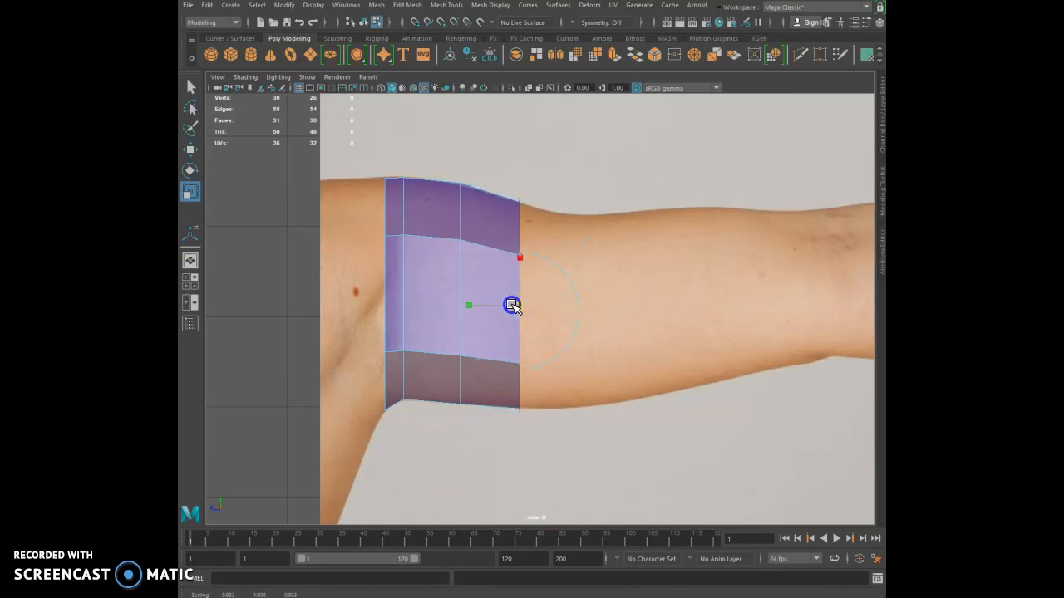
Extrude the end faces by a Local Translate Z of about 0.408 and scale them to the upper arm's thickness
{"action": "key", "text": "ctrl+e"}
{"action": "mouse_move", "coordinate": [541, 309]}
{"action": "left_mouse_down"}
{"action": "mouse_move", "coordinate": [580, 317]}
{"action": "mouse_move", "coordinate": [556, 338]}
{"action": "mouse_move", "coordinate": [555, 316]}
{"action": "left_mouse_up"}
{"action": "left_click", "coordinate": [607, 316]}
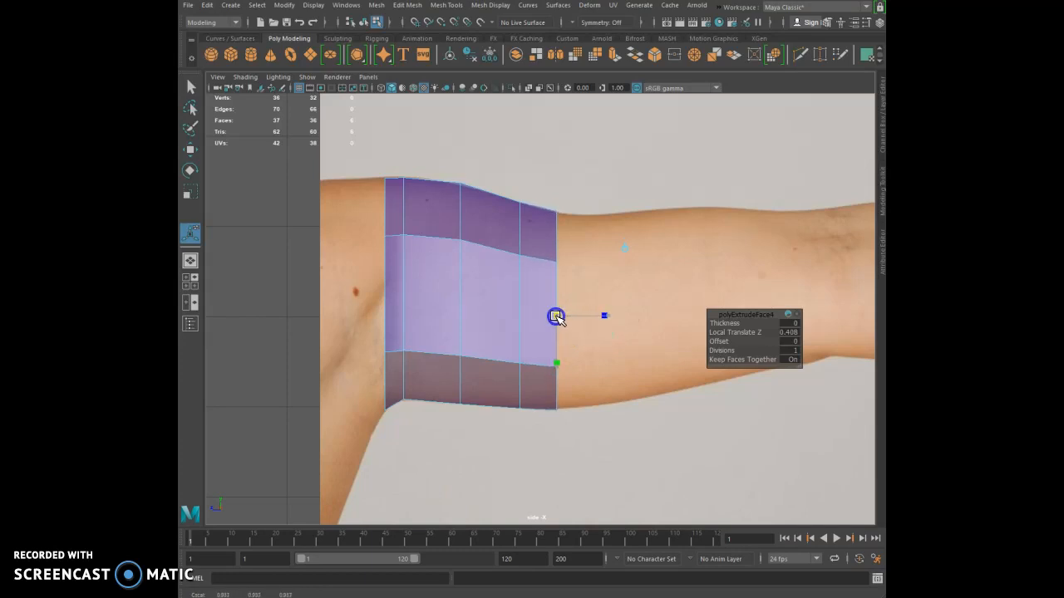
{"action": "left_click", "coordinate": [638, 351]}
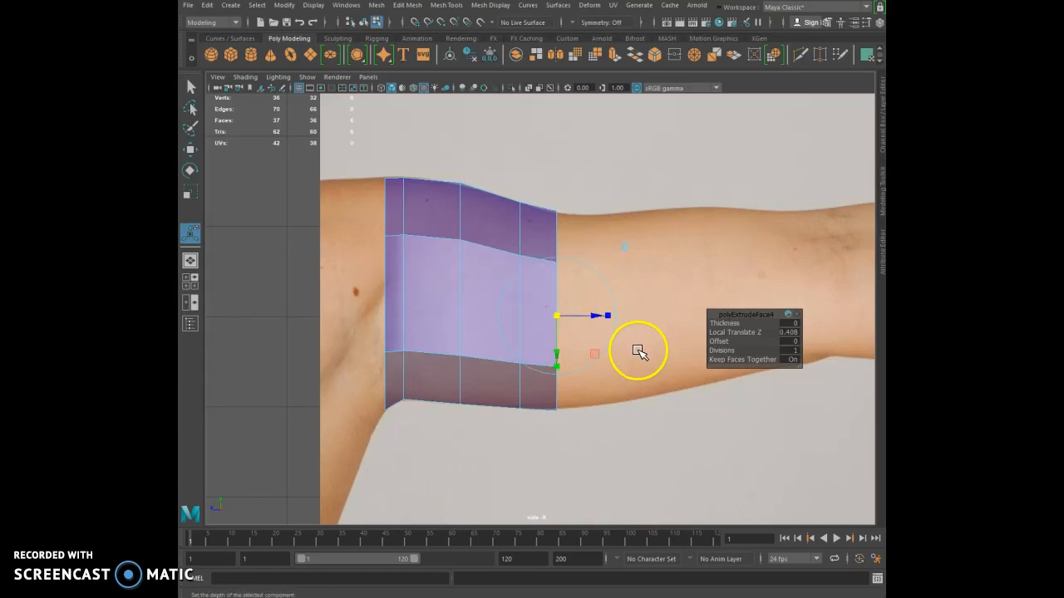
Add another upper-arm segment with a Local Translate Z of about 0.42 and scale its end faces slightly down
{"action": "key", "text": "ctrl+e"}
{"action": "left_click_drag", "start_coordinate": [591, 315], "coordinate": [630, 315]}
{"action": "left_click", "coordinate": [646, 317]}
{"action": "left_click_drag", "start_coordinate": [592, 316], "coordinate": [594, 316]}
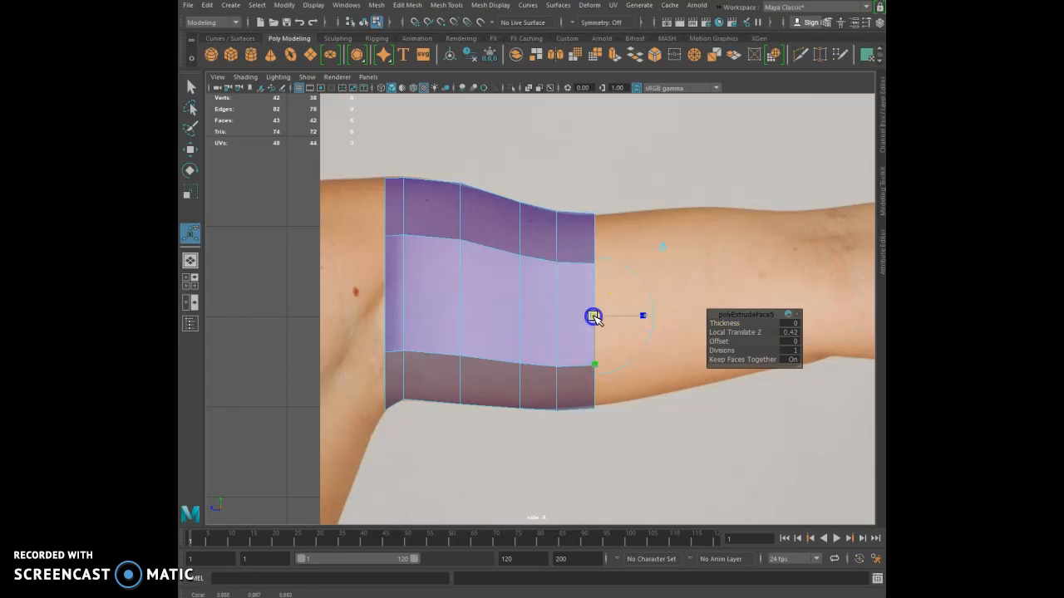
Extrude the end faces by a Local Translate Z of about 0.577, then scale and raise them to the arm's outline
{"action": "key", "text": "ctrl+e"}
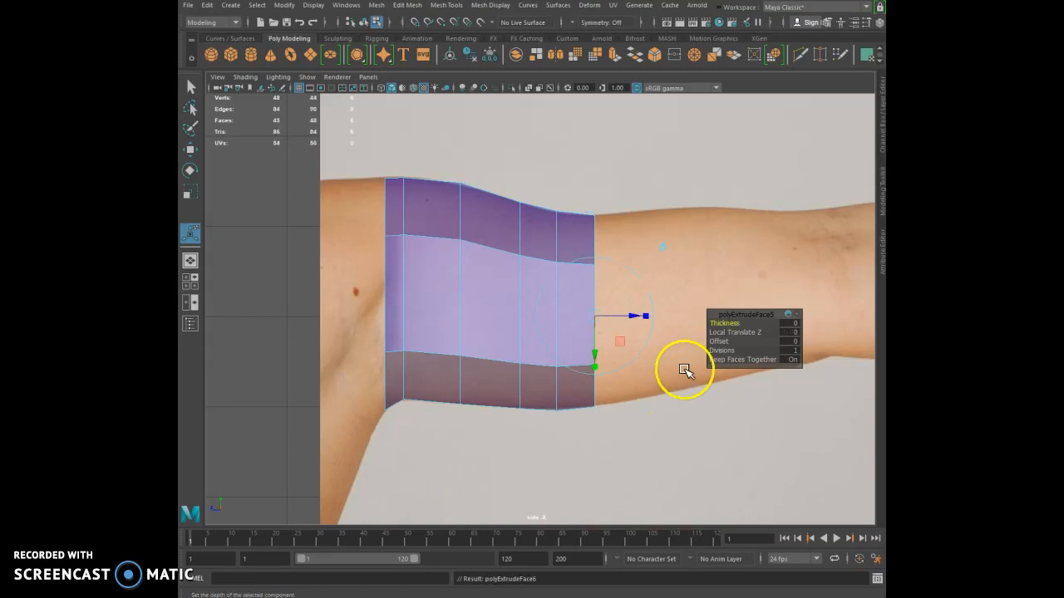
{"action": "left_click_drag", "start_coordinate": [637, 316], "coordinate": [689, 314]}
{"action": "left_click", "coordinate": [647, 343]}
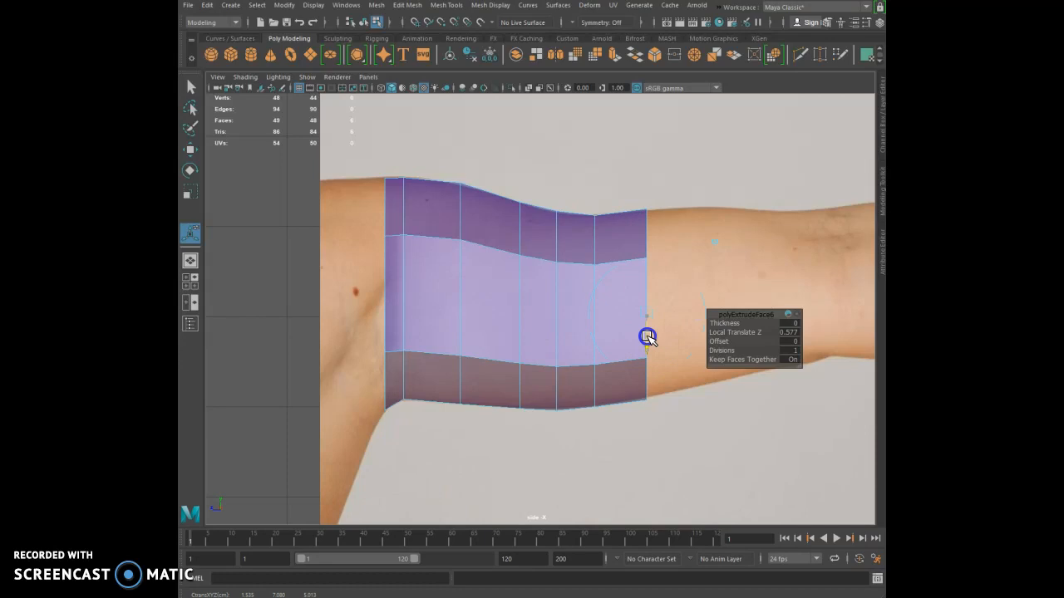
{"action": "left_click", "coordinate": [645, 309]}
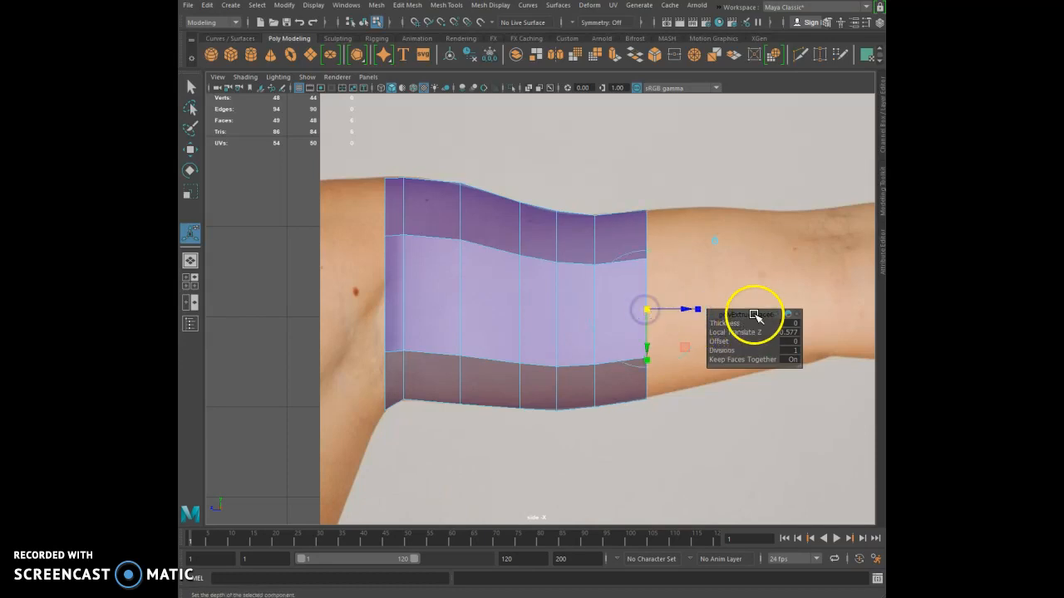
Extrude the end faces by a Local Translate Z of about 0.627, fit them to the arm, and move the extrude settings off it
{"action": "key", "text": "ctrl+e"}
{"action": "left_click_drag", "start_coordinate": [681, 309], "coordinate": [736, 302]}
{"action": "left_click_drag", "start_coordinate": [703, 332], "coordinate": [704, 306]}
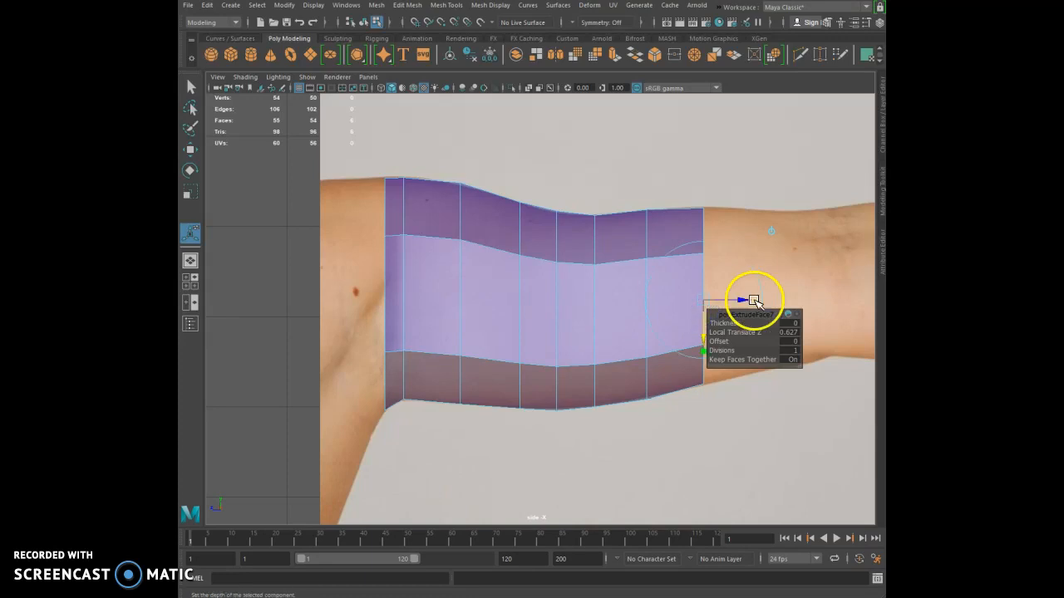
{"action": "left_click", "coordinate": [705, 302]}
{"action": "left_click_drag", "start_coordinate": [748, 314], "coordinate": [455, 446]}
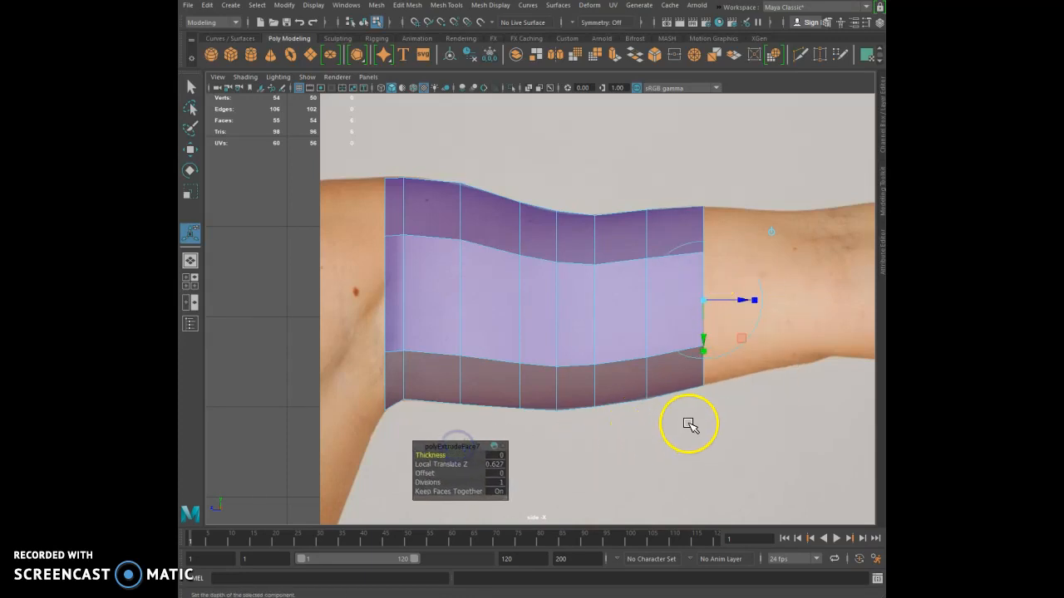
Check the mesh in perspective, then extrude the end faces toward the elbow by about 0.74 in Local Translate Z and fit them to the outline
{"action": "middle_click_drag", "start_coordinate": [714, 429], "coordinate": [450, 446], "text": "alt"}
{"action": "key", "text": "space"}
{"action": "key", "text": "space"}
{"action": "left_click_drag", "start_coordinate": [593, 333], "coordinate": [627, 329], "text": "alt"}
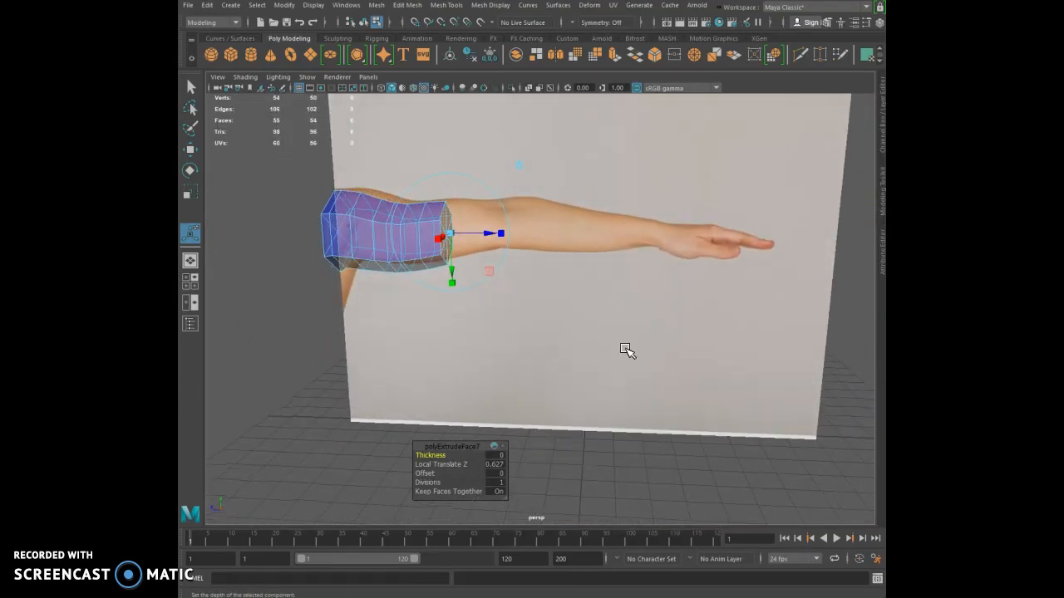
{"action": "key", "text": "space"}
{"action": "key", "text": "space"}
{"action": "key", "text": "ctrl+e"}
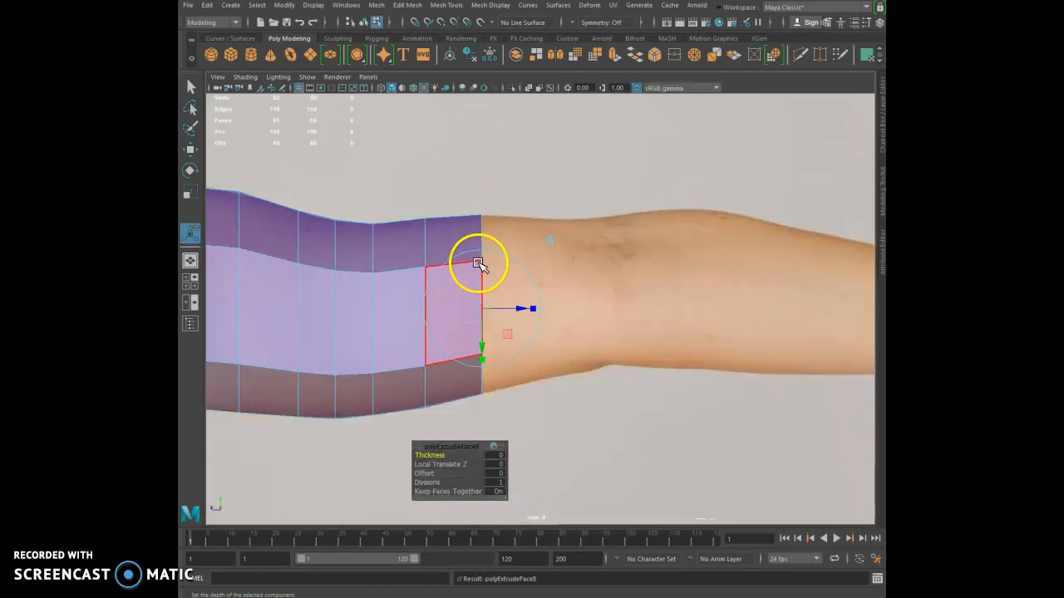
{"action": "left_click_drag", "start_coordinate": [517, 309], "coordinate": [549, 326]}
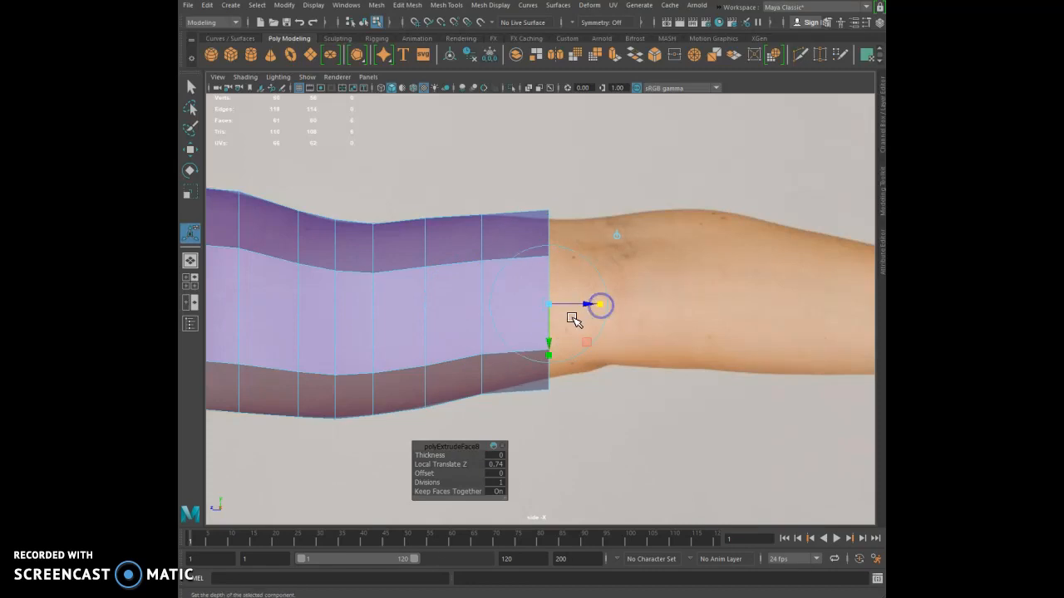
{"action": "left_click_drag", "start_coordinate": [550, 307], "coordinate": [548, 321]}
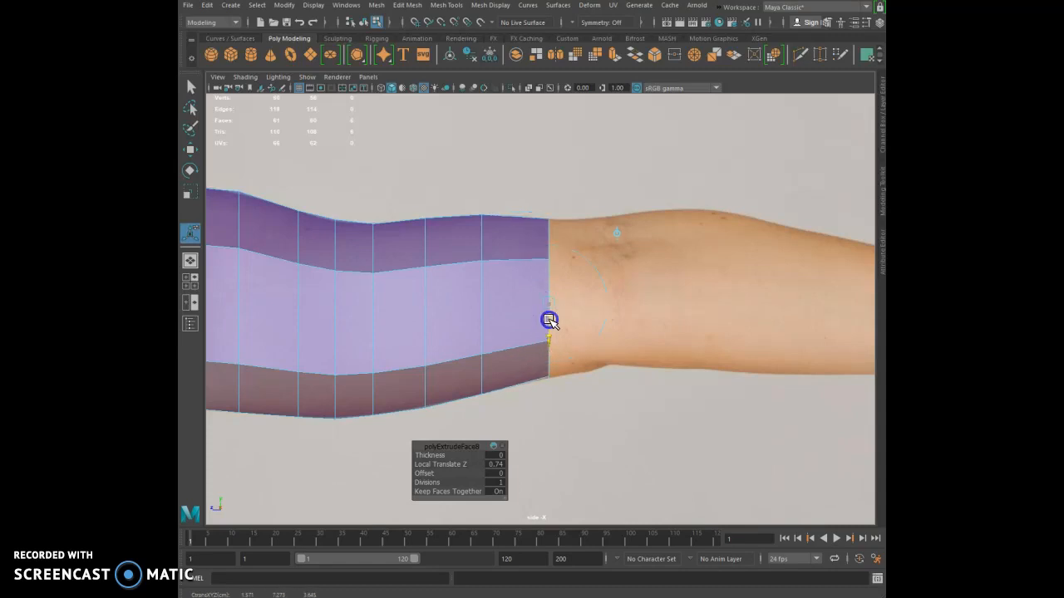
Extrude the end faces twice across the elbow, by Local Translate Z of about 0.678 and 0.809, fitting each segment to the arm's outline
{"action": "key", "text": "ctrl+e"}
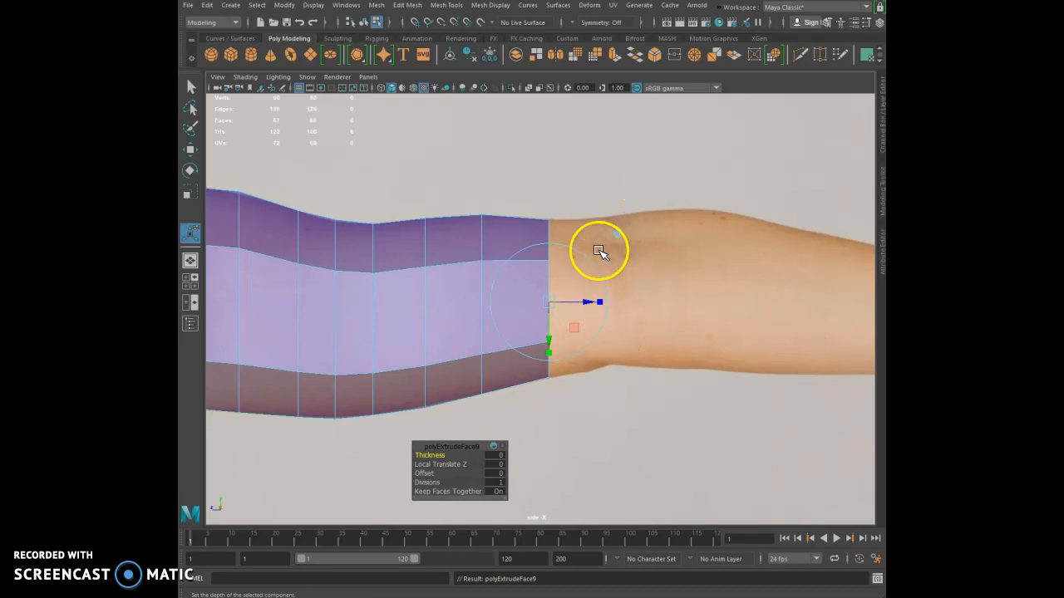
{"action": "left_click_drag", "start_coordinate": [585, 302], "coordinate": [611, 315]}
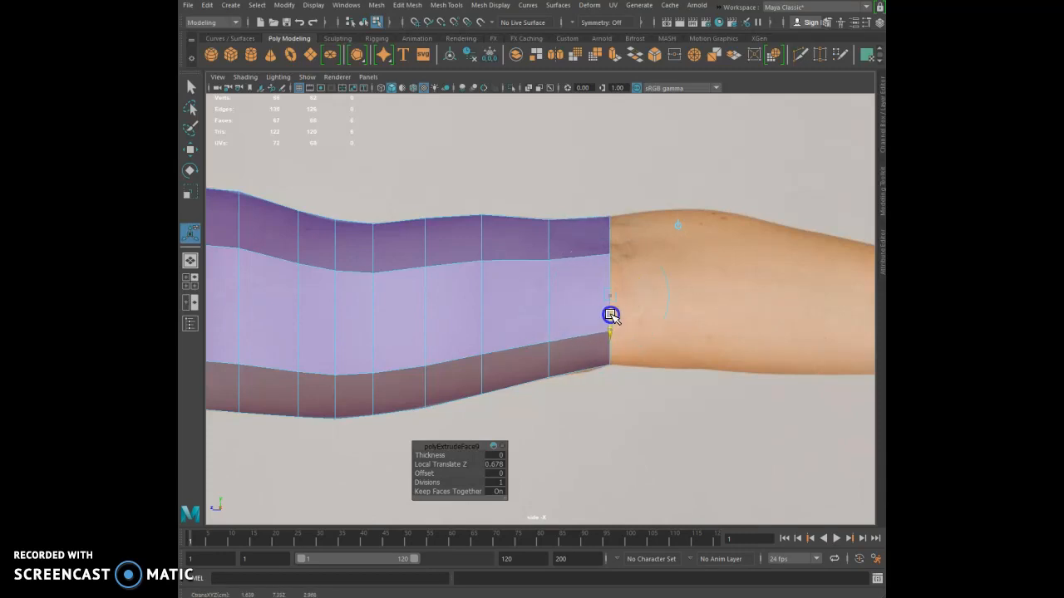
{"action": "key", "text": "ctrl+e"}
{"action": "left_click_drag", "start_coordinate": [646, 295], "coordinate": [720, 296]}
{"action": "mouse_move", "coordinate": [682, 328]}
{"action": "left_mouse_down"}
{"action": "mouse_move", "coordinate": [687, 290]}
{"action": "mouse_move", "coordinate": [683, 310]}
{"action": "left_mouse_up"}
{"action": "left_click", "coordinate": [734, 292]}
Extrude the end faces onto the forearm by a Local Translate Z of about 0.87 and fit them to its outline
{"action": "key", "text": "space"}
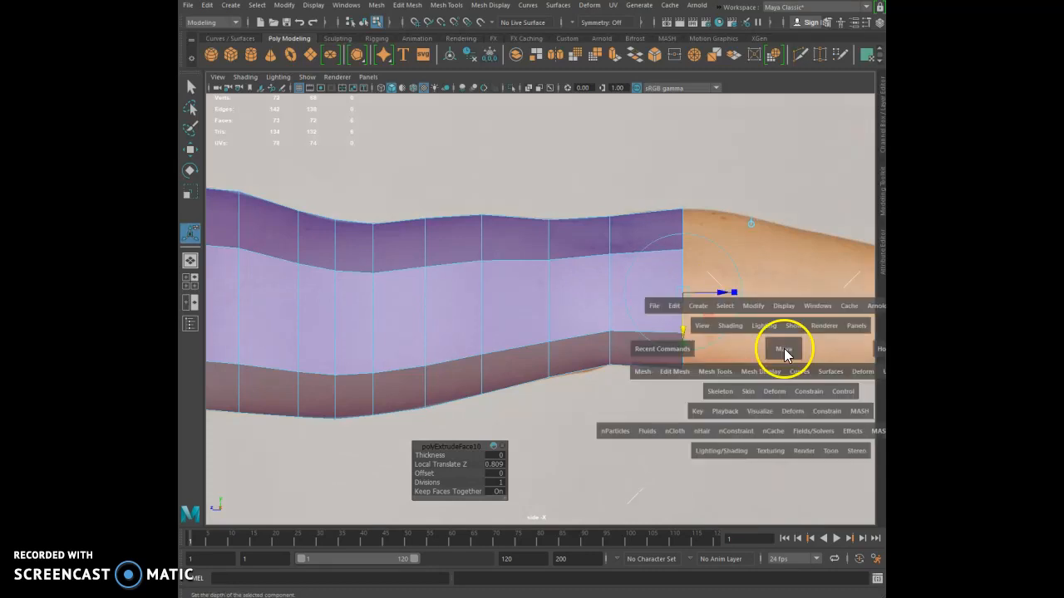
{"action": "middle_click_drag", "start_coordinate": [812, 238], "coordinate": [494, 237], "text": "alt"}
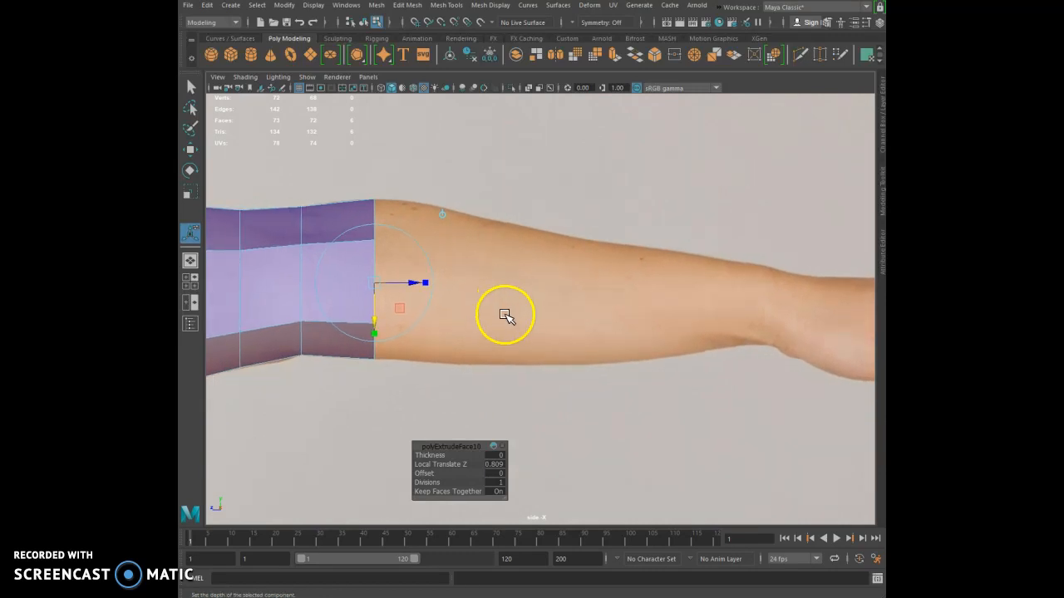
{"action": "left_click_drag", "start_coordinate": [411, 282], "coordinate": [452, 317], "text": "shift"}
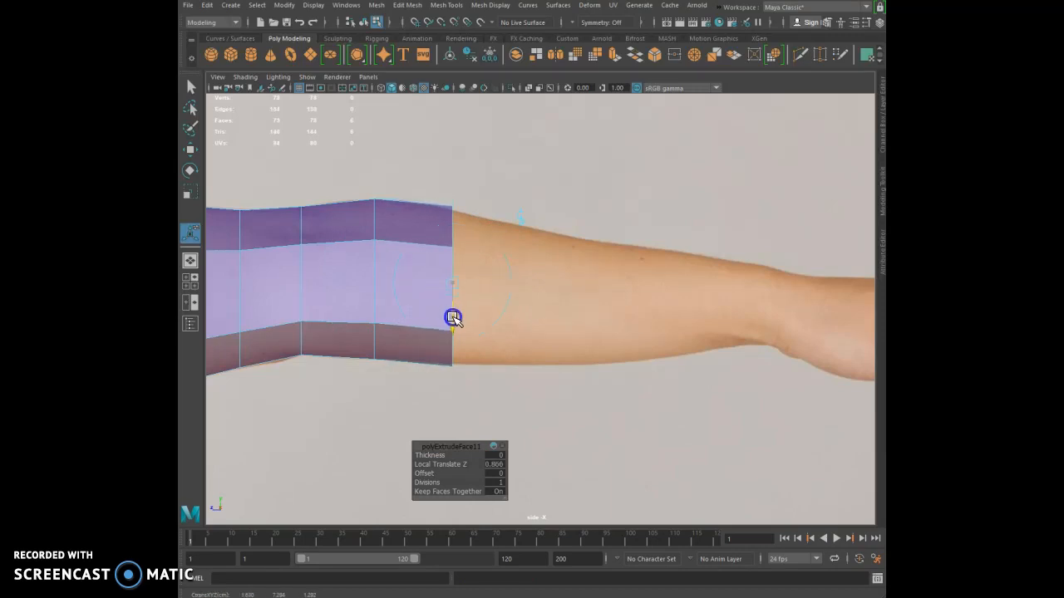
{"action": "left_click", "coordinate": [452, 291]}
Extrude the end faces along the forearm by a Local Translate Z of about 1.487 and scale them to fit its outline
{"action": "key", "text": "ctrl+e"}
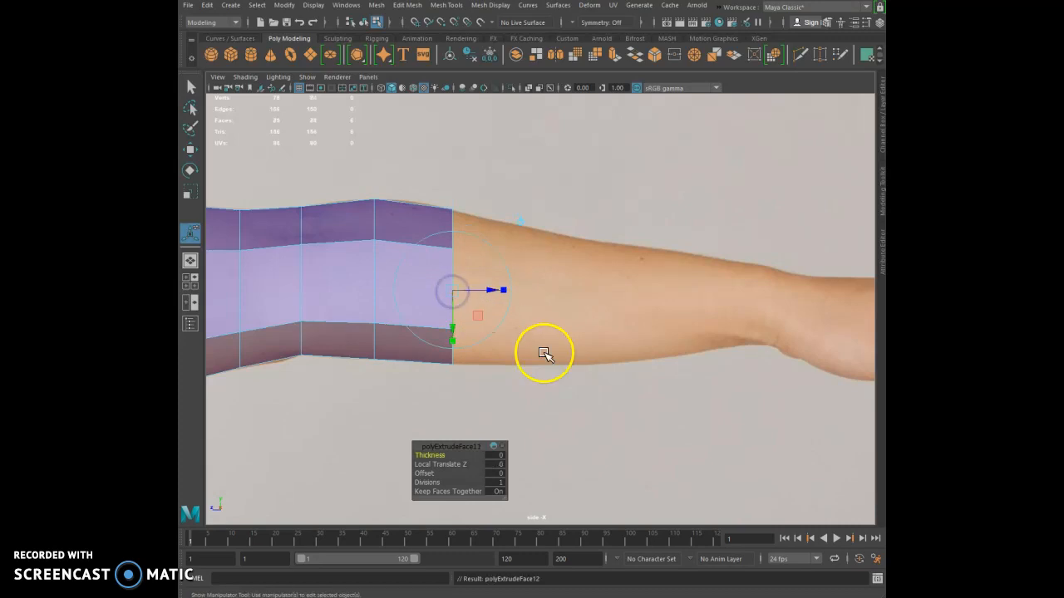
{"action": "left_click_drag", "start_coordinate": [491, 290], "coordinate": [587, 326]}
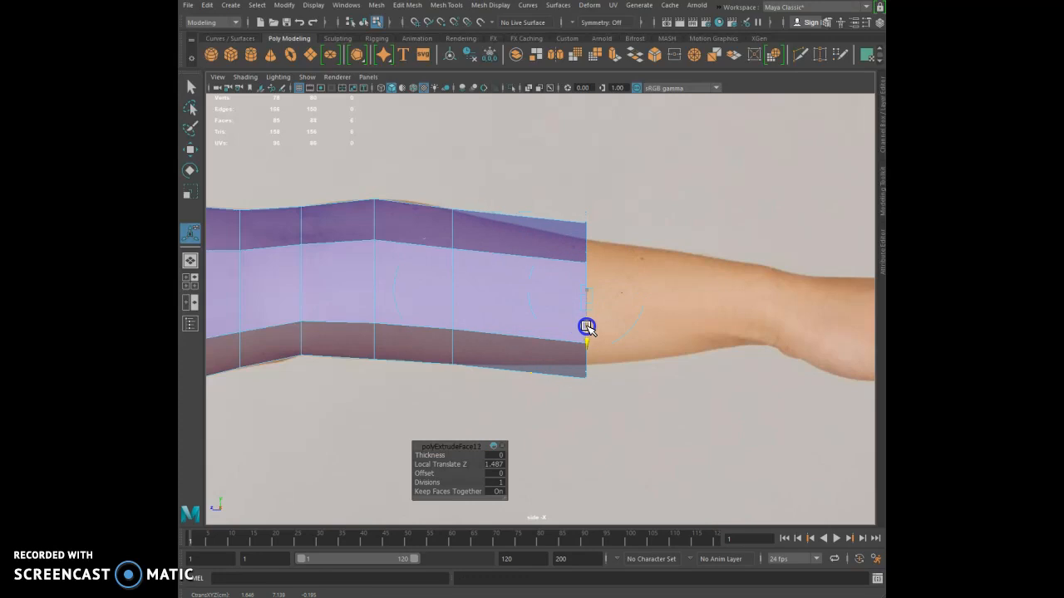
{"action": "left_click", "coordinate": [630, 305]}
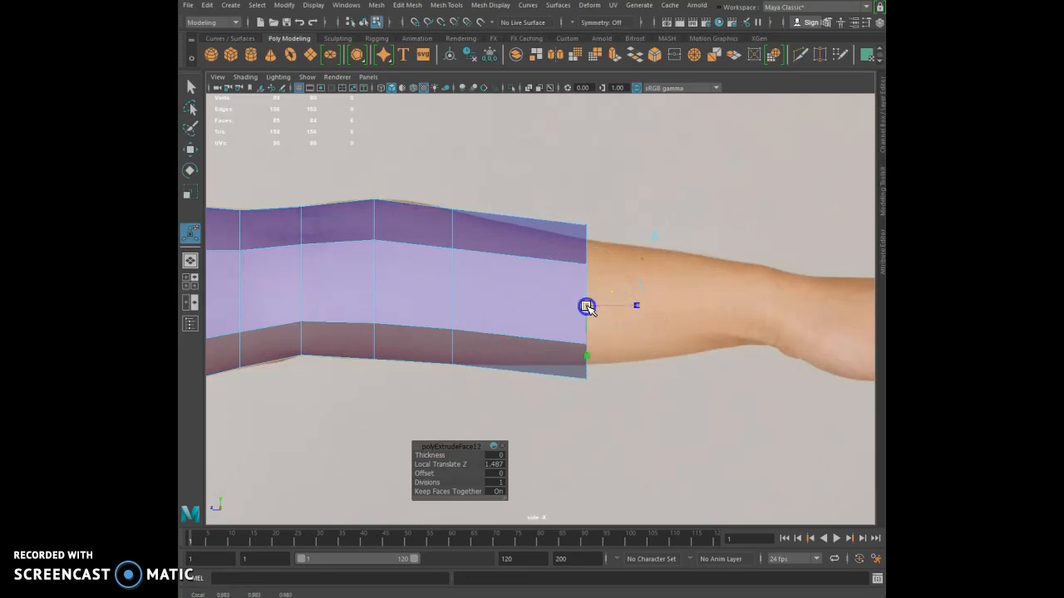
{"action": "left_click_drag", "start_coordinate": [584, 304], "coordinate": [575, 310]}
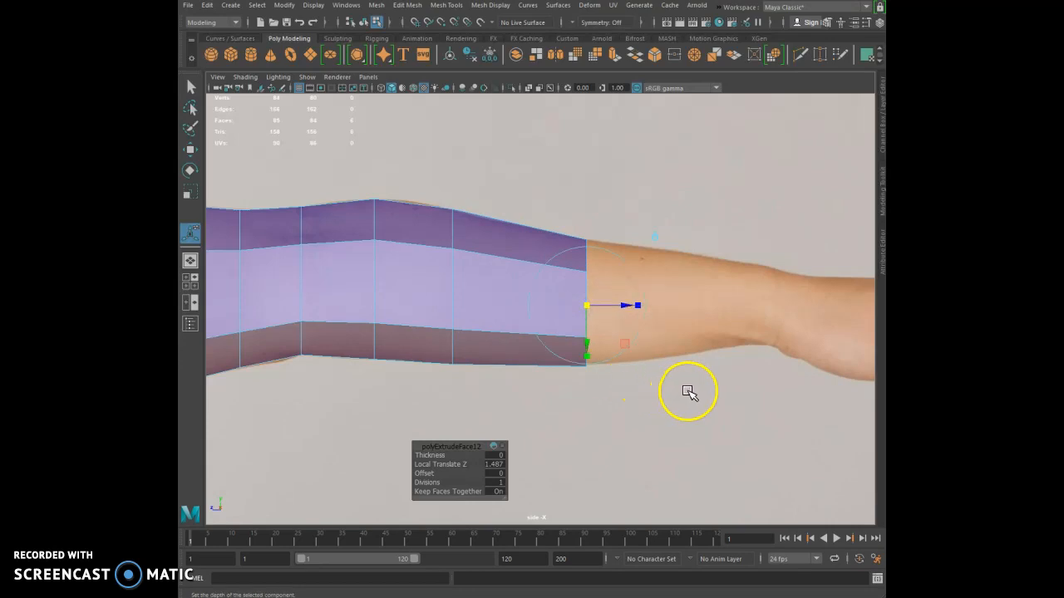
Extrude the end faces twice more up to the wrist, the last by a Local Translate Z of about 0.866, fitting each segment to the outline
{"action": "key", "text": "ctrl+e"}
{"action": "left_click_drag", "start_coordinate": [621, 306], "coordinate": [786, 312]}
{"action": "key", "text": "ctrl+e"}
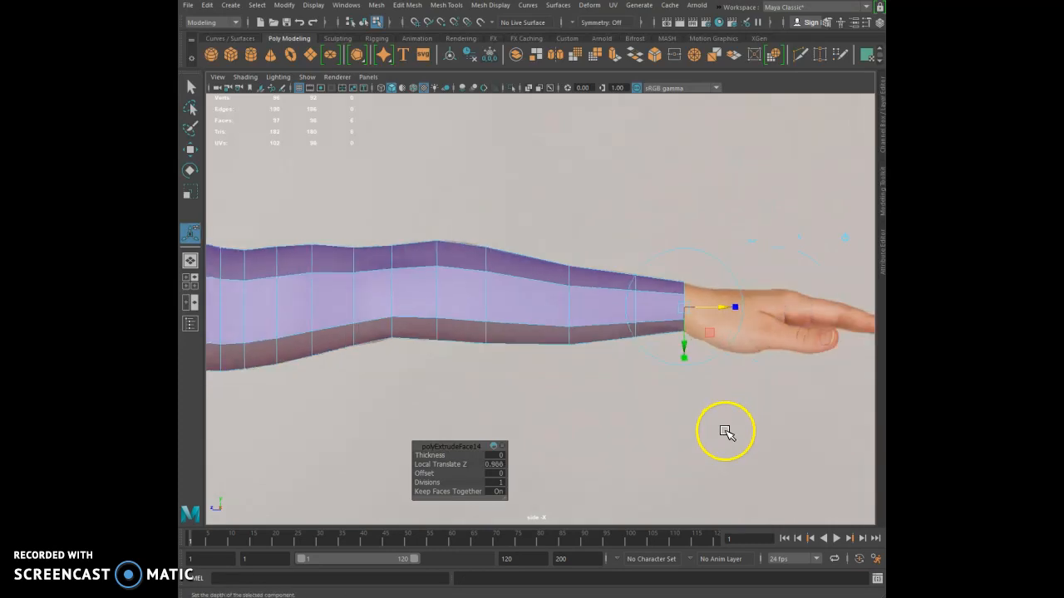
Select the whole arm mesh in the perspective view and soften its edges
{"action": "key", "text": "space"}
{"action": "key", "text": "space"}
{"action": "left_click_drag", "start_coordinate": [722, 277], "coordinate": [752, 280], "text": "alt"}
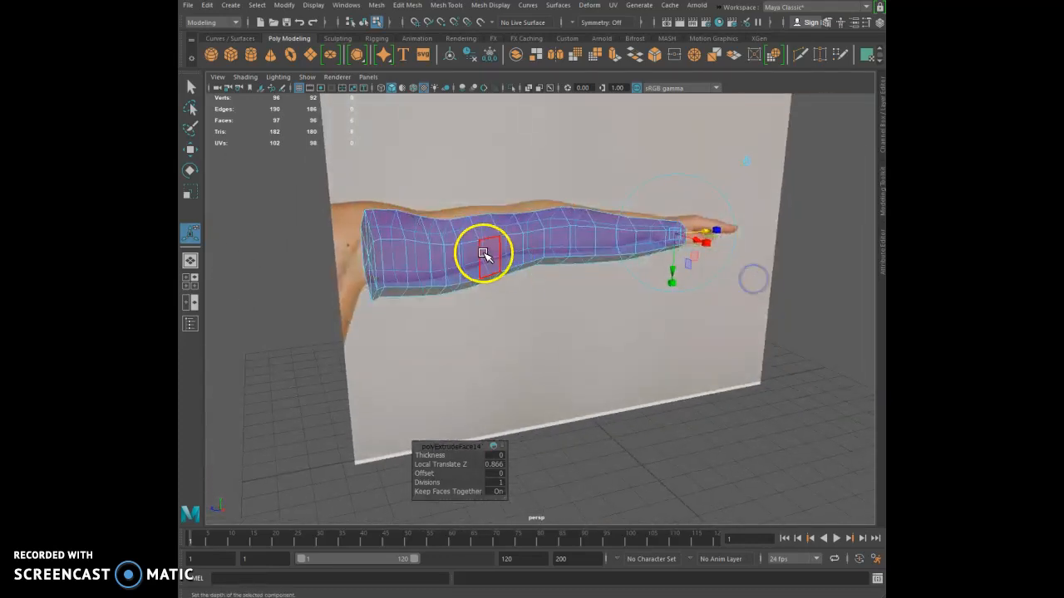
{"action": "right_click_drag", "start_coordinate": [484, 249], "coordinate": [537, 236]}
{"action": "left_click_drag", "start_coordinate": [584, 324], "coordinate": [601, 301], "text": "alt"}
{"action": "left_click", "coordinate": [556, 295]}
{"action": "left_click", "coordinate": [578, 237]}
{"action": "left_click_drag", "start_coordinate": [578, 237], "coordinate": [553, 311], "text": "alt"}
{"action": "key", "text": "1"}
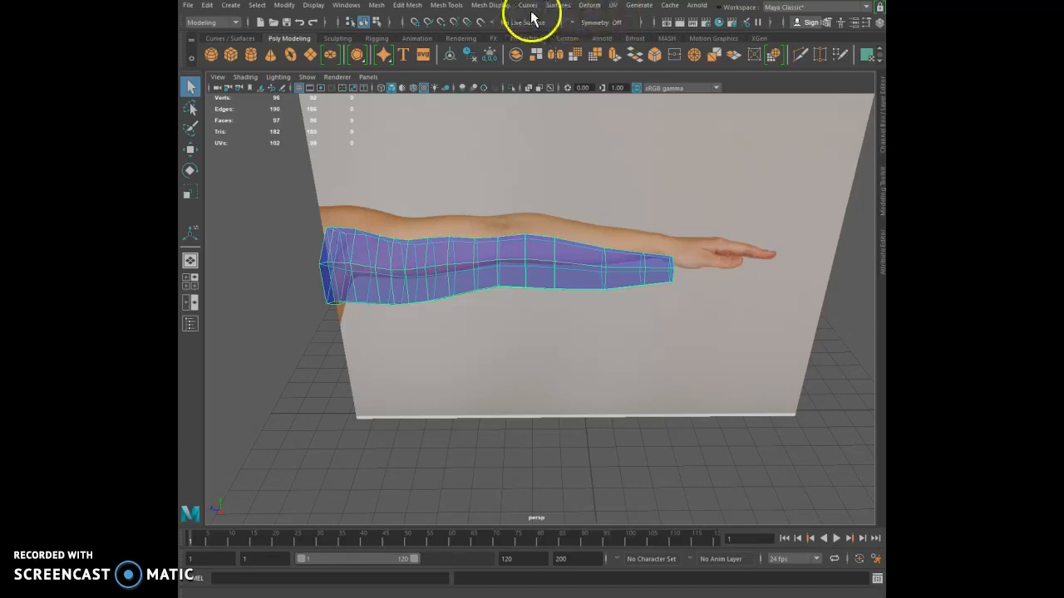
{"action": "left_click", "coordinate": [498, 7]}
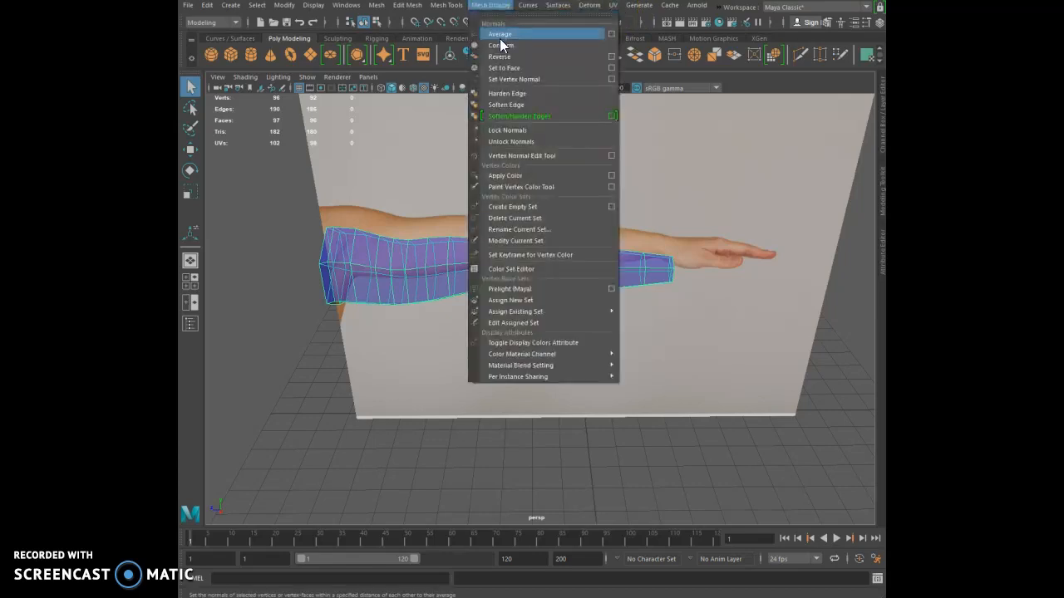
{"action": "left_click", "coordinate": [506, 105]}
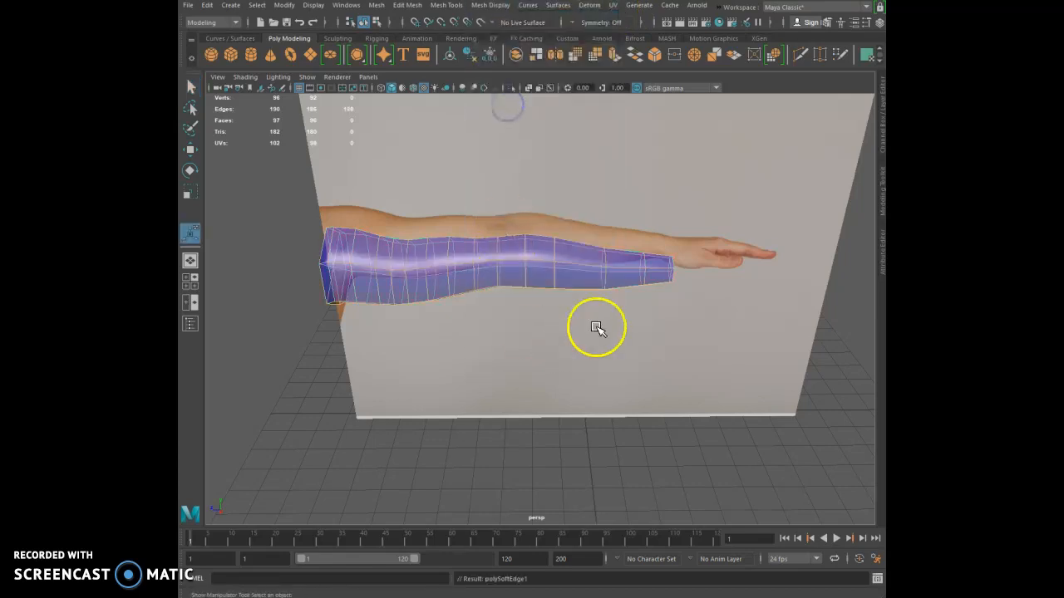
Remove the transparency of the arm's blinn1 material so the blue is fully opaque, and deselect the mesh
{"action": "left_click", "coordinate": [380, 517]}
{"action": "left_click_drag", "start_coordinate": [570, 427], "coordinate": [532, 416], "text": "alt"}
{"action": "left_click", "coordinate": [555, 249]}
{"action": "mouse_move", "coordinate": [553, 249]}
{"action": "right_mouse_down"}
{"action": "mouse_move", "coordinate": [546, 385]}
{"action": "mouse_move", "coordinate": [561, 462]}
{"action": "mouse_move", "coordinate": [551, 528]}
{"action": "right_mouse_up"}
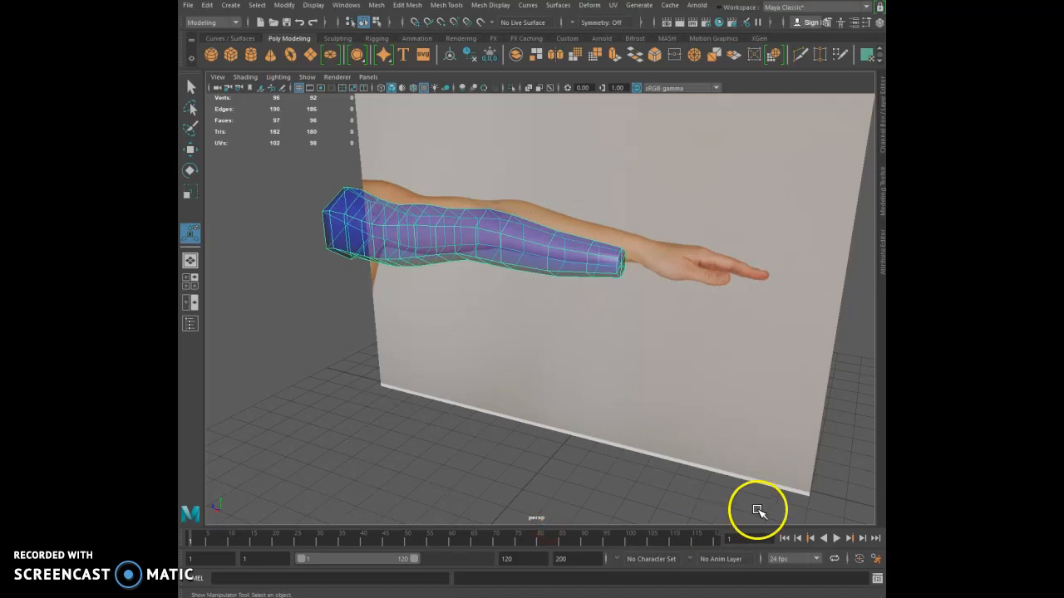
{"action": "right_click_drag", "start_coordinate": [455, 230], "coordinate": [449, 507]}
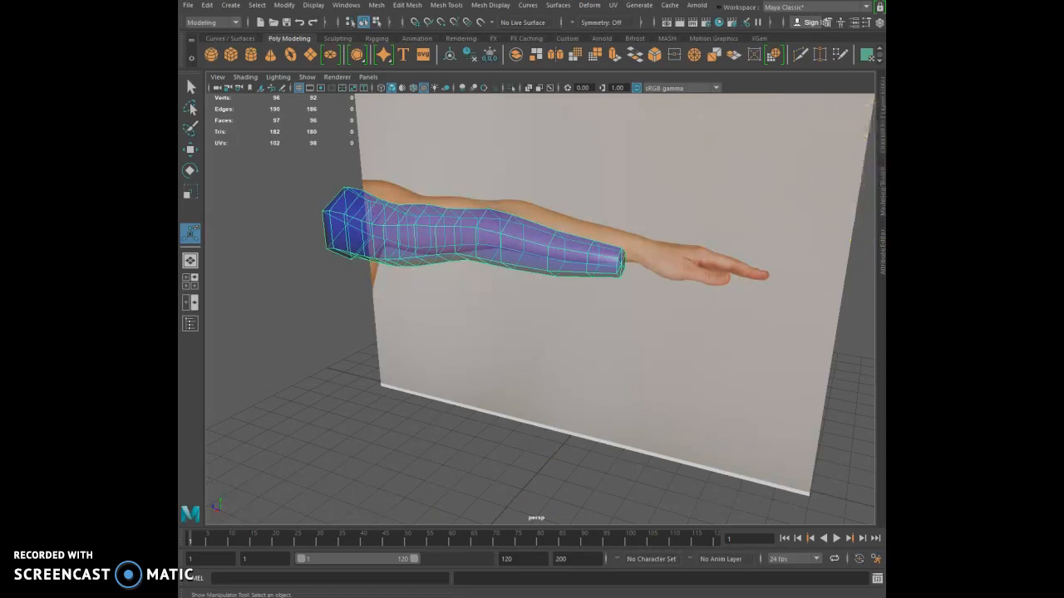
{"action": "left_click", "coordinate": [880, 254]}
{"action": "right_click_drag", "start_coordinate": [333, 257], "coordinate": [348, 536]}
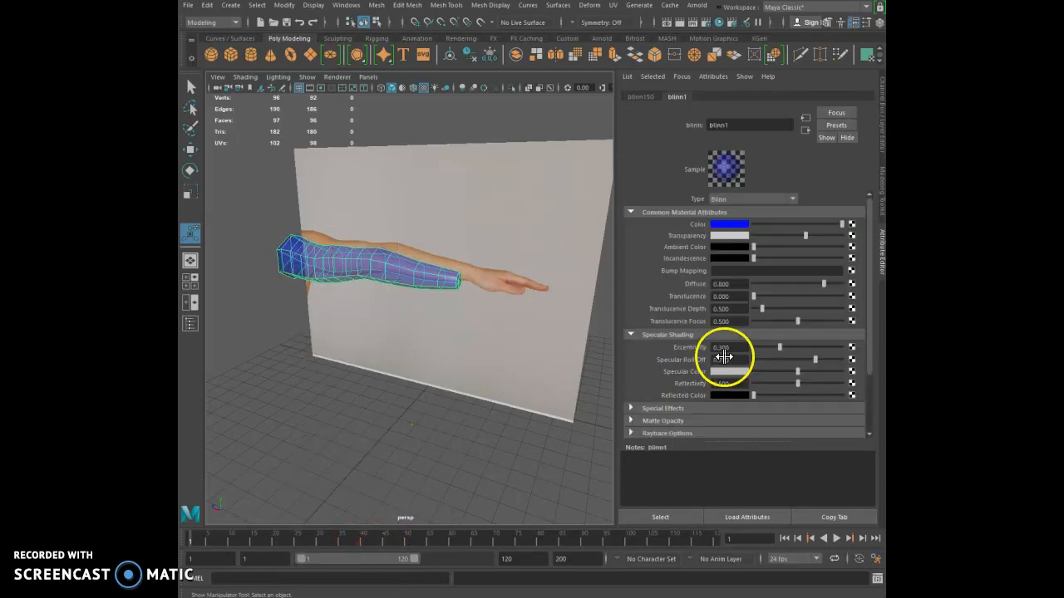
{"action": "left_click_drag", "start_coordinate": [808, 234], "coordinate": [751, 236]}
{"action": "left_click", "coordinate": [564, 285]}
Display the wireframe on the shaded models and inspect the arm from several angles
{"action": "mouse_move", "coordinate": [451, 337]}
{"action": "left_mouse_down", "text": "alt"}
{"action": "mouse_move", "coordinate": [525, 356]}
{"action": "mouse_move", "coordinate": [513, 367]}
{"action": "mouse_move", "coordinate": [363, 366]}
{"action": "mouse_move", "coordinate": [389, 332]}
{"action": "mouse_move", "coordinate": [493, 347]}
{"action": "mouse_move", "coordinate": [446, 368]}
{"action": "mouse_move", "coordinate": [471, 358]}
{"action": "left_mouse_up", "text": "alt"}
{"action": "left_click", "coordinate": [248, 78]}
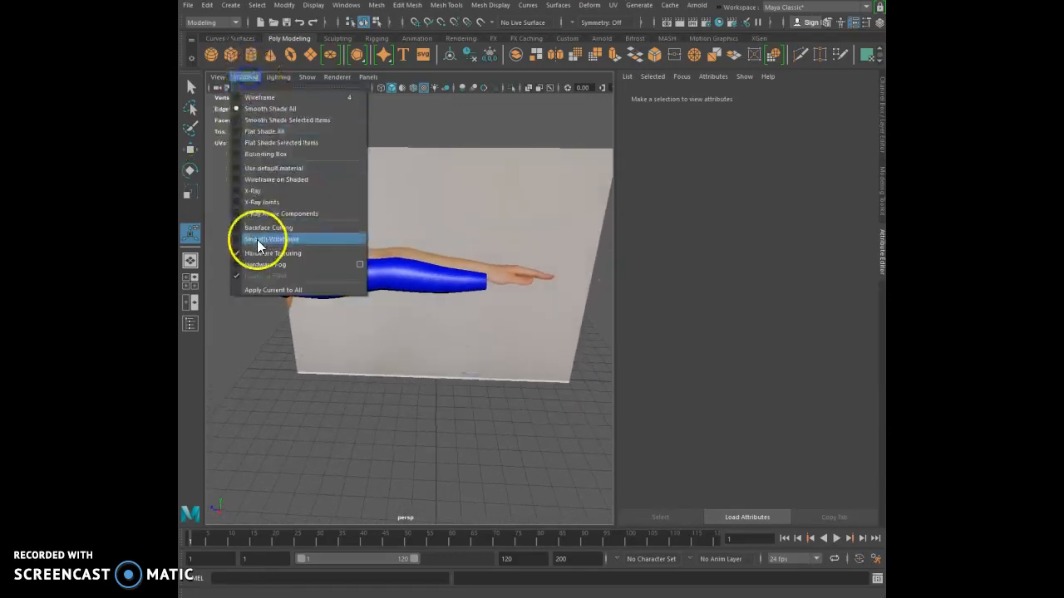
{"action": "left_click", "coordinate": [266, 179]}
{"action": "left_click_drag", "start_coordinate": [437, 403], "coordinate": [447, 408], "text": "alt"}
{"action": "scroll", "coordinate": [451, 374], "scroll_direction": "up", "scroll_amount": 8}
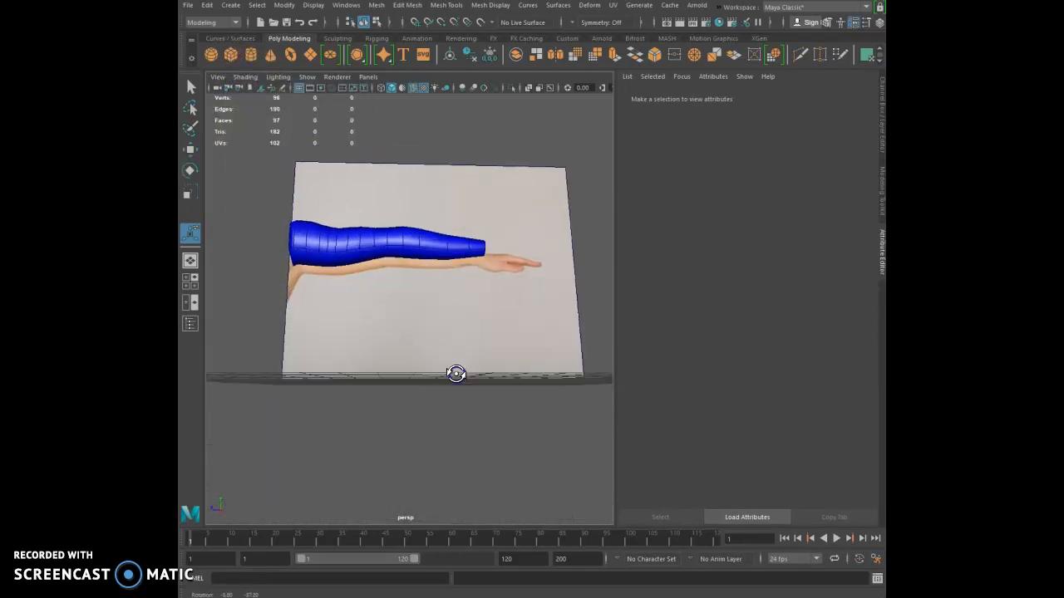
{"action": "left_click_drag", "start_coordinate": [449, 285], "coordinate": [511, 401], "text": "alt"}
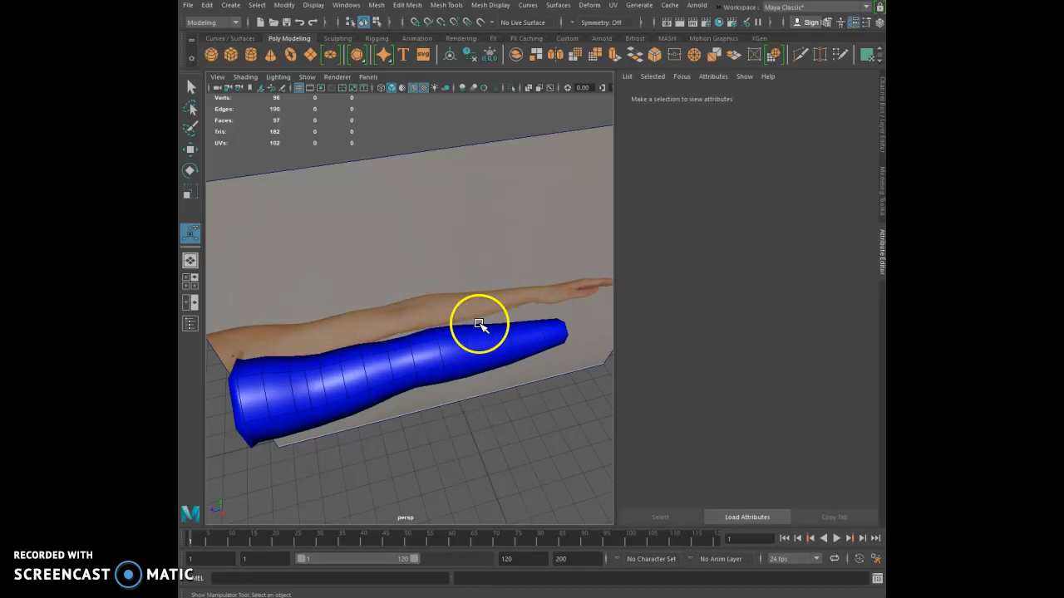
Hide the reference image plane so only the arm mesh remains in view
{"action": "left_click_drag", "start_coordinate": [477, 340], "coordinate": [406, 314], "text": "alt"}
{"action": "left_click", "coordinate": [494, 244]}
{"action": "key", "text": "ctrl+h"}
{"action": "left_click", "coordinate": [493, 244]}
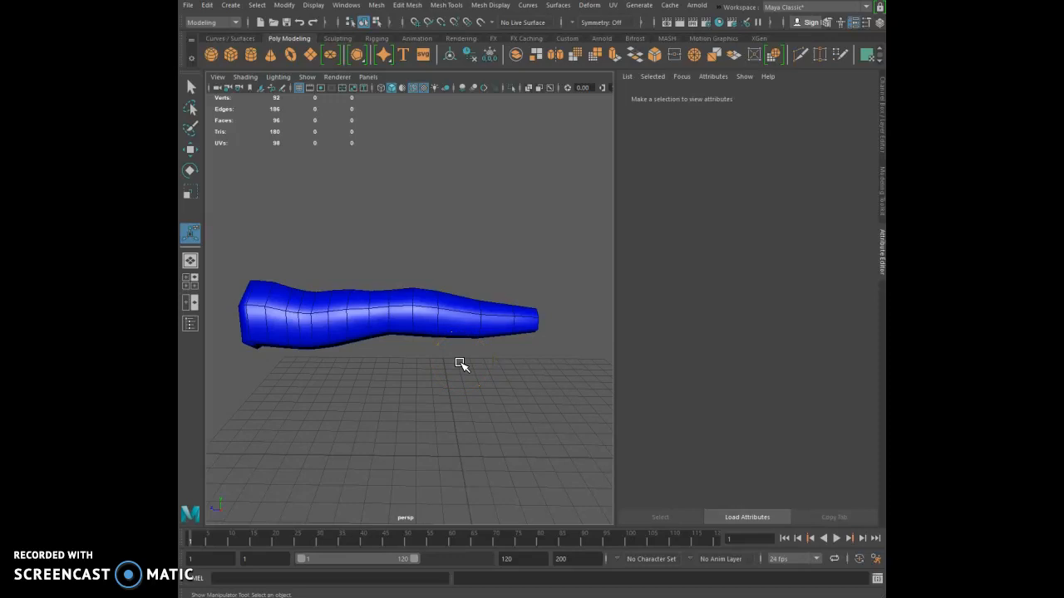
{"action": "left_click_drag", "start_coordinate": [447, 358], "coordinate": [455, 304], "text": "alt"}
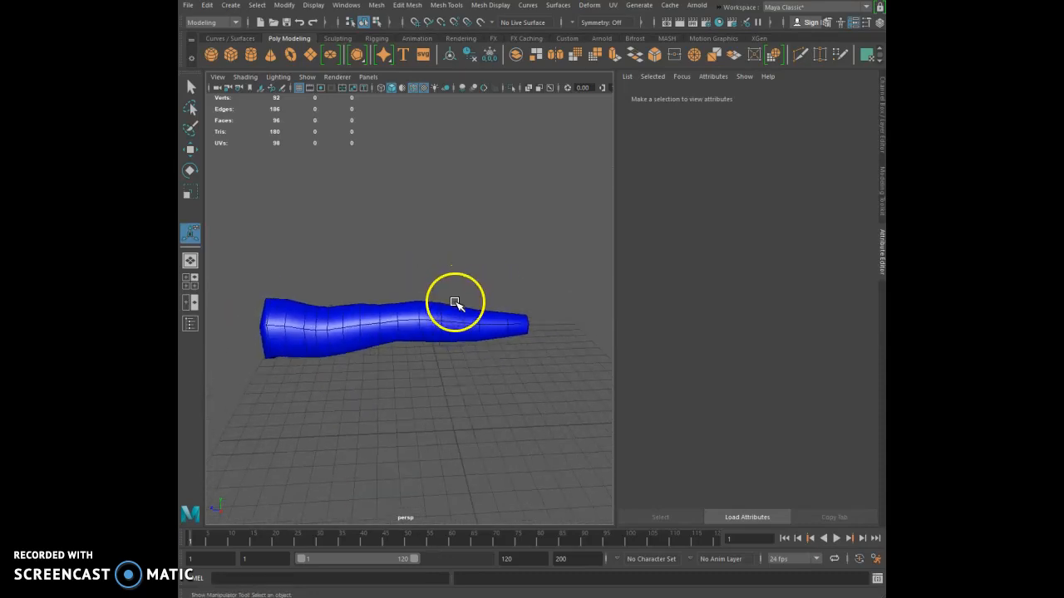
Select the ring of faces just above the elbow and slice it diagonally with Multi-Cut in the side view
{"action": "scroll", "coordinate": [454, 304], "scroll_direction": "up", "scroll_amount": 8}
{"action": "middle_click_drag", "start_coordinate": [431, 326], "coordinate": [457, 253], "text": "alt"}
{"action": "right_click_drag", "start_coordinate": [457, 253], "coordinate": [456, 287]}
{"action": "left_click_drag", "start_coordinate": [453, 299], "coordinate": [453, 301]}
{"action": "left_click_drag", "start_coordinate": [446, 344], "coordinate": [479, 360], "text": "alt"}
{"action": "key", "text": "space"}
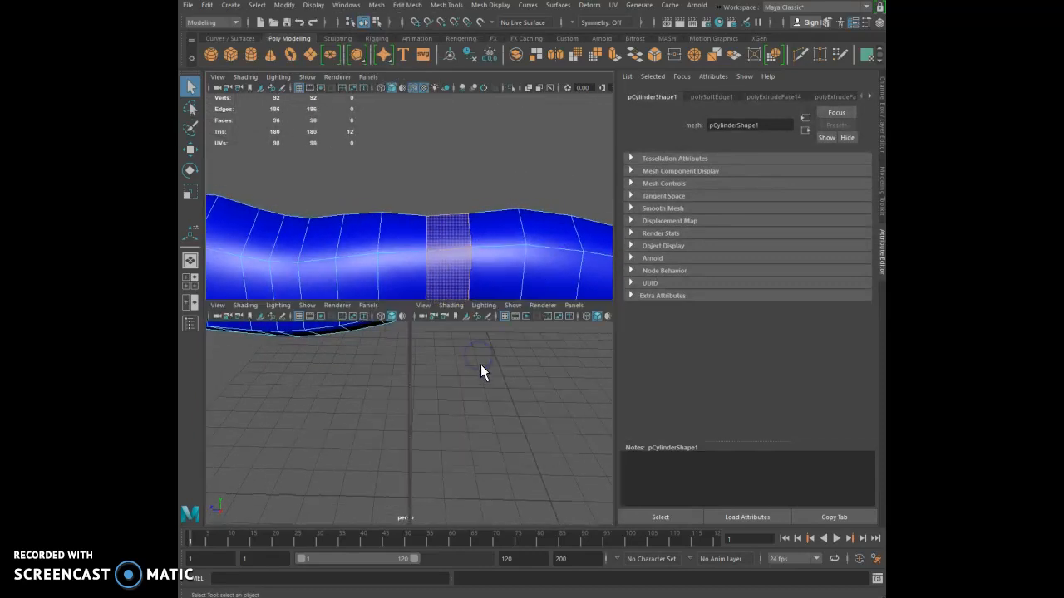
{"action": "key", "text": "space"}
{"action": "middle_click_drag", "start_coordinate": [422, 408], "coordinate": [522, 432], "text": "alt"}
{"action": "scroll", "coordinate": [508, 422], "scroll_direction": "up", "scroll_amount": 5}
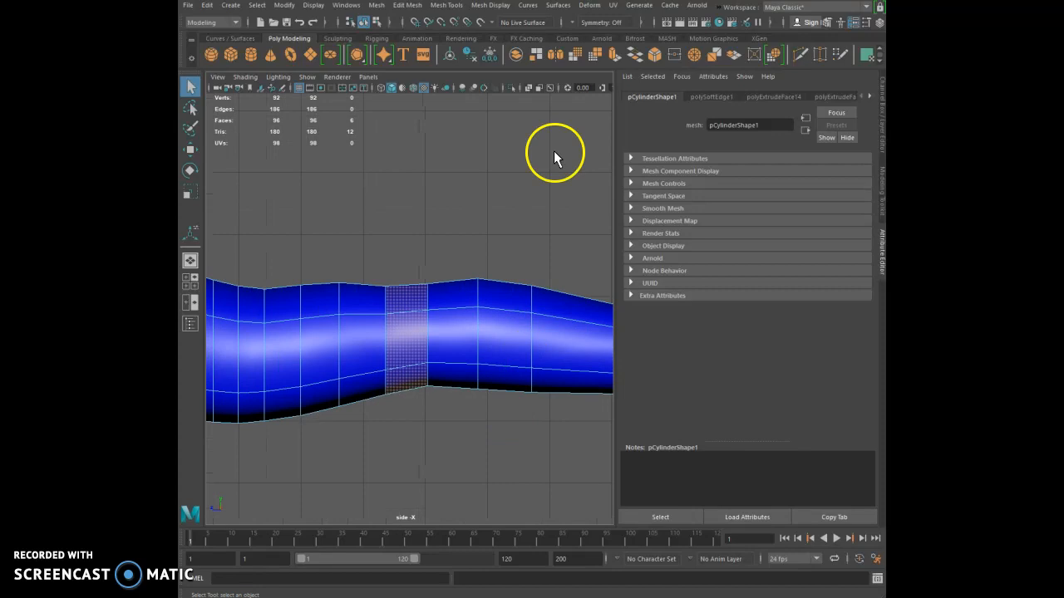
{"action": "left_click", "coordinate": [449, 6]}
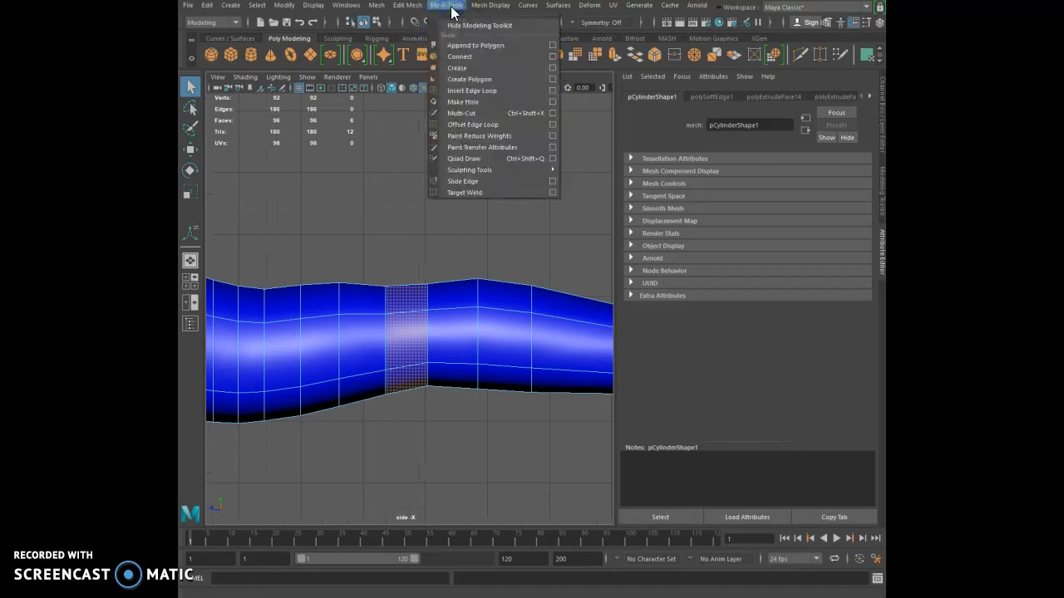
{"action": "left_click", "coordinate": [464, 118]}
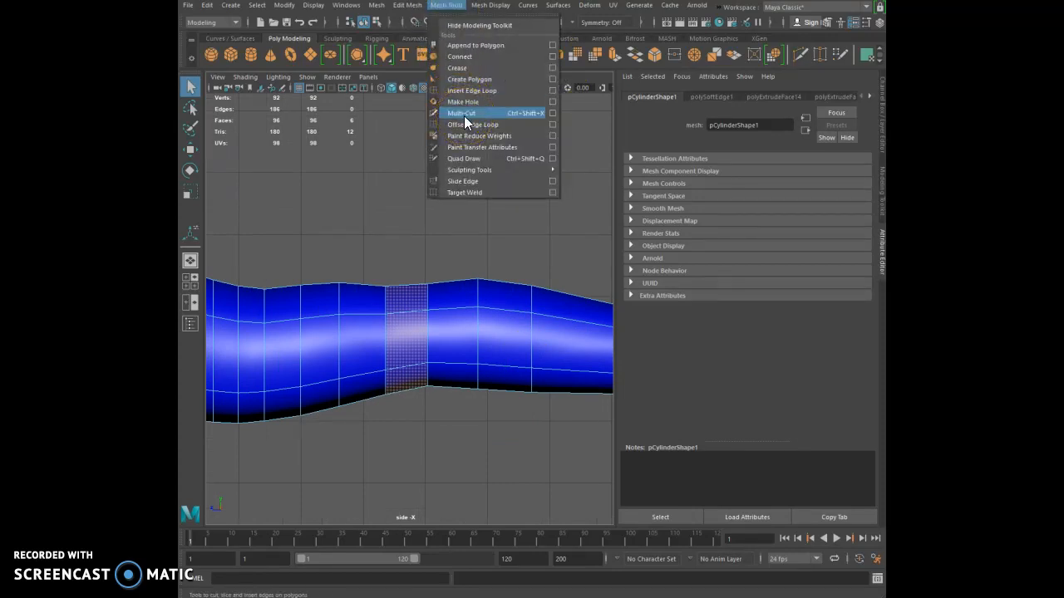
{"action": "left_click", "coordinate": [464, 115]}
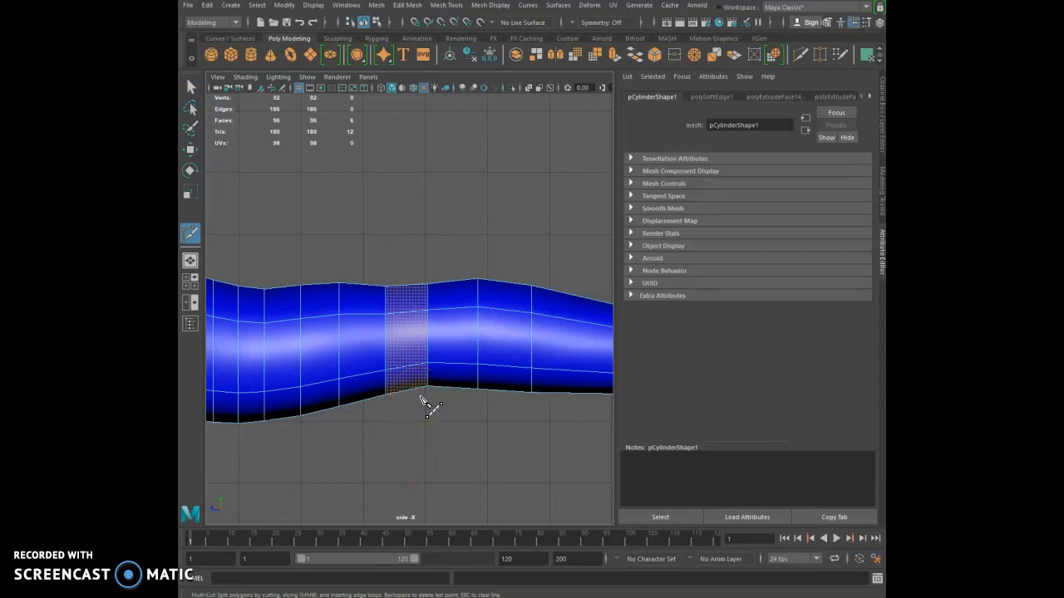
{"action": "left_click", "coordinate": [403, 280]}
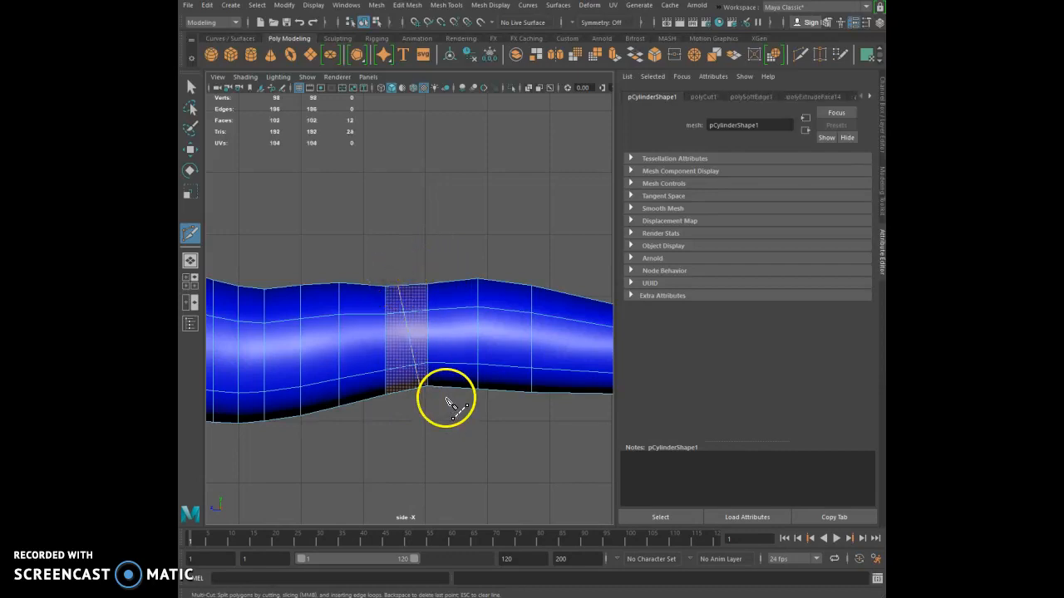
Select the neighbouring ring of faces on the forearm side of the elbow and slice it with Multi-Cut along the opposite diagonal
{"action": "left_click", "coordinate": [189, 150]}
{"action": "left_click_drag", "start_coordinate": [434, 398], "coordinate": [440, 444]}
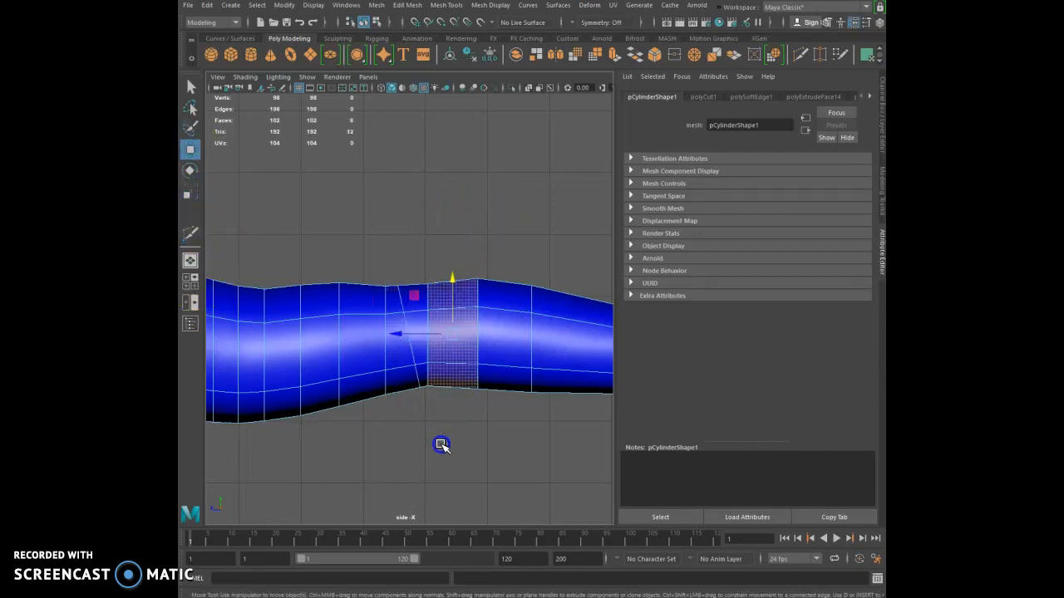
{"action": "left_click", "coordinate": [453, 7]}
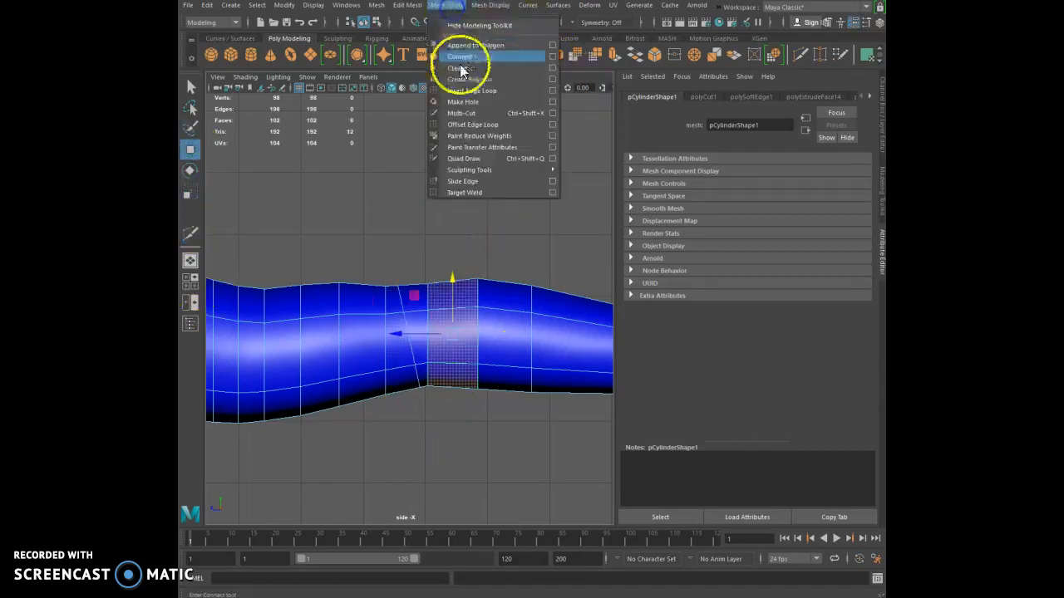
{"action": "left_click", "coordinate": [465, 119]}
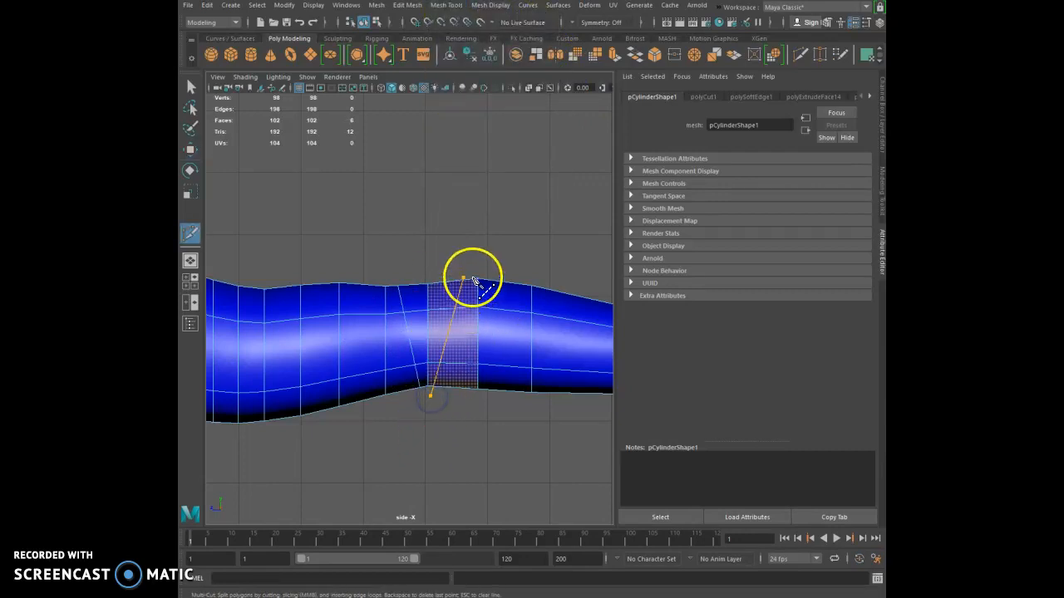
{"action": "left_click", "coordinate": [464, 280]}
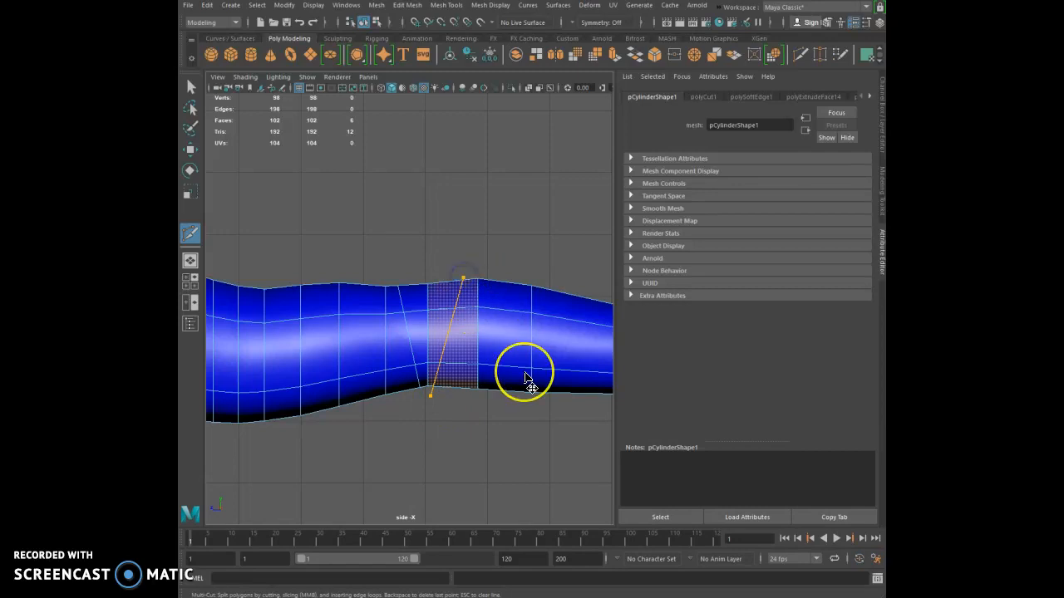
{"action": "key", "text": "Return"}
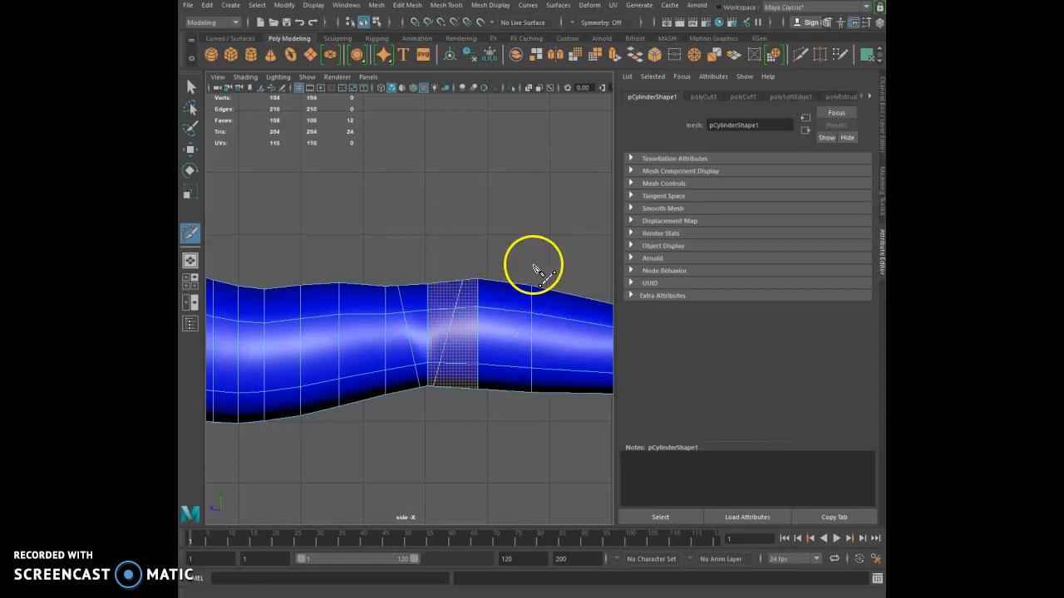
In the top view, cut a diamond of edges across the elbow, joining the middle points of both slices to the elbow loop's side vertices
{"action": "key", "text": "space"}
{"action": "key", "text": "space"}
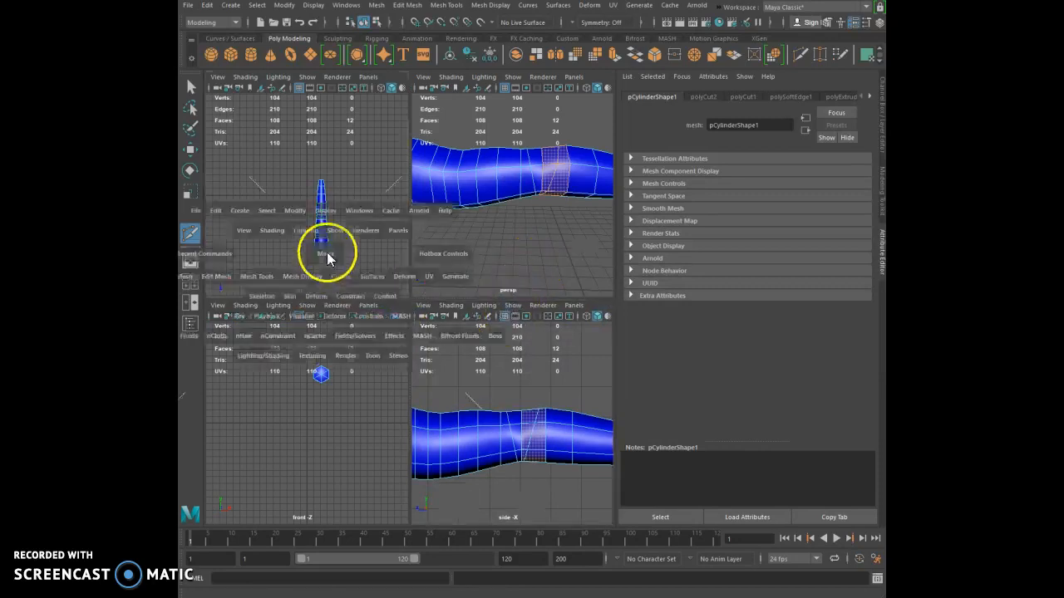
{"action": "scroll", "coordinate": [433, 369], "scroll_direction": "up", "scroll_amount": 7}
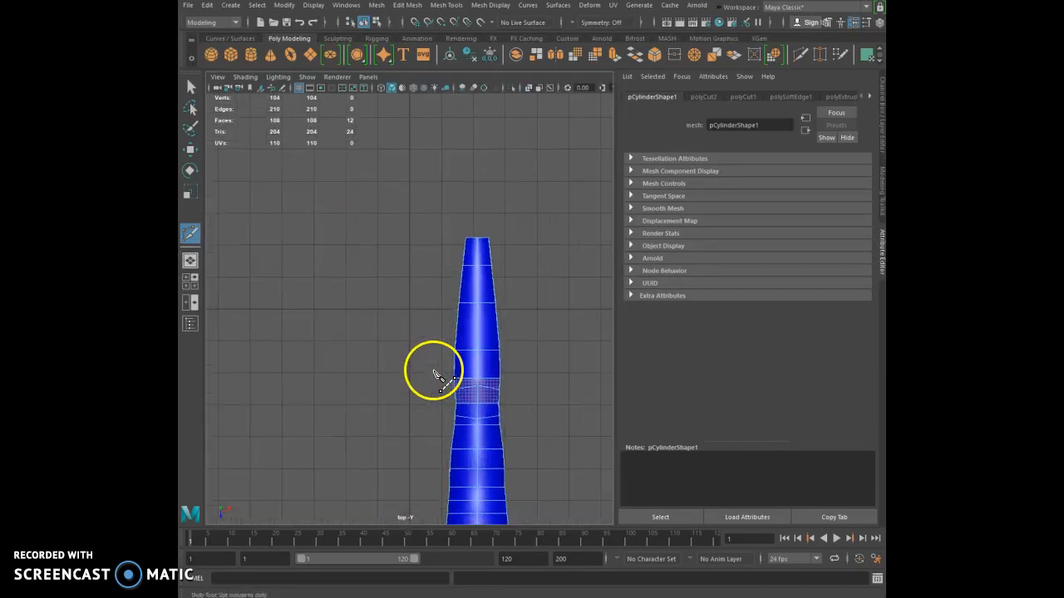
{"action": "middle_click_drag", "start_coordinate": [432, 384], "coordinate": [431, 168], "text": "alt"}
{"action": "scroll", "coordinate": [426, 207], "scroll_direction": "up", "scroll_amount": 3}
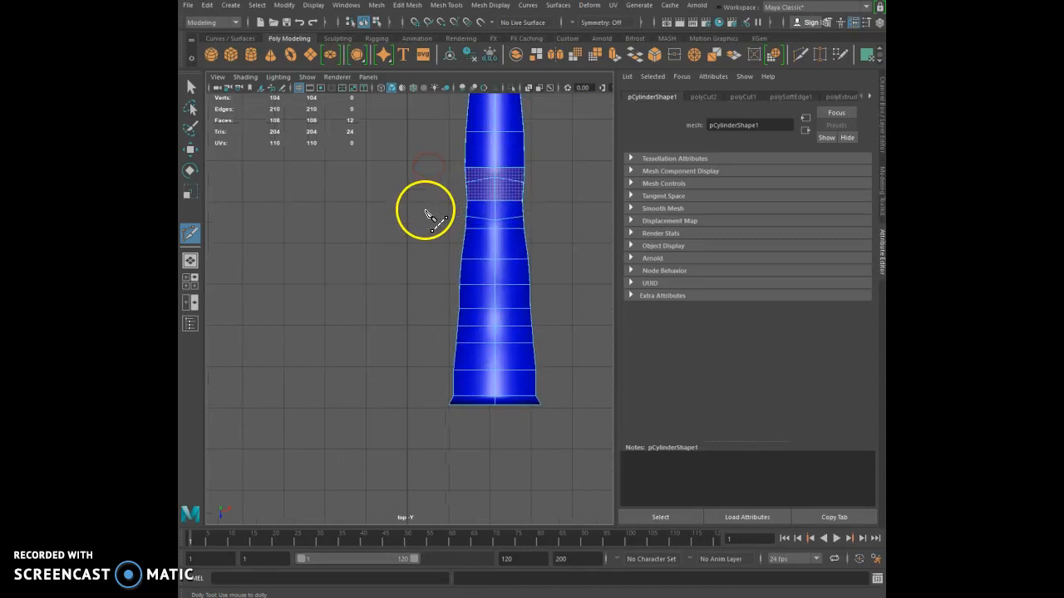
{"action": "middle_click_drag", "start_coordinate": [384, 253], "coordinate": [294, 385], "text": "alt"}
{"action": "scroll", "coordinate": [296, 384], "scroll_direction": "up", "scroll_amount": 1}
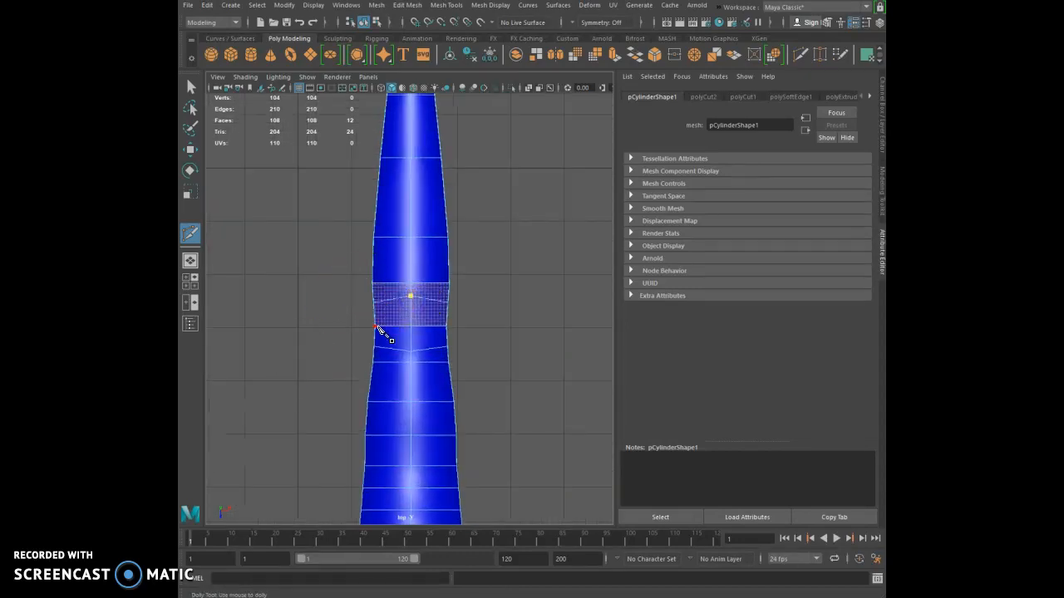
{"action": "left_click", "coordinate": [412, 352]}
{"action": "left_click", "coordinate": [411, 297]}
{"action": "left_click", "coordinate": [505, 394]}
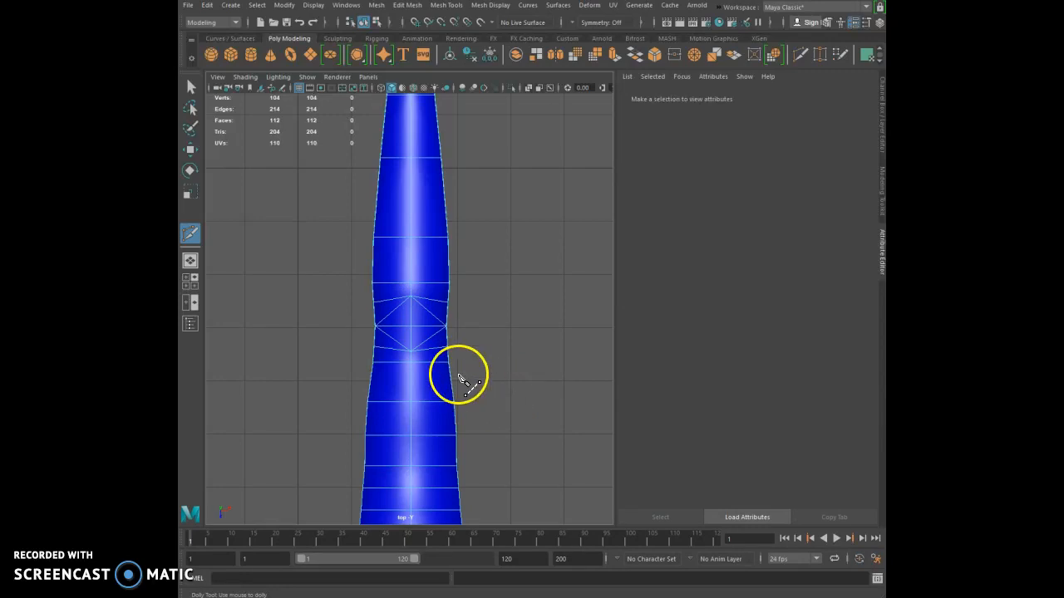
Display all four views and frame the entire arm in the side view
{"action": "key", "text": "space"}
{"action": "scroll", "coordinate": [474, 361], "scroll_direction": "down", "scroll_amount": 5}
{"action": "middle_click_drag", "start_coordinate": [473, 368], "coordinate": [477, 392], "text": "alt"}
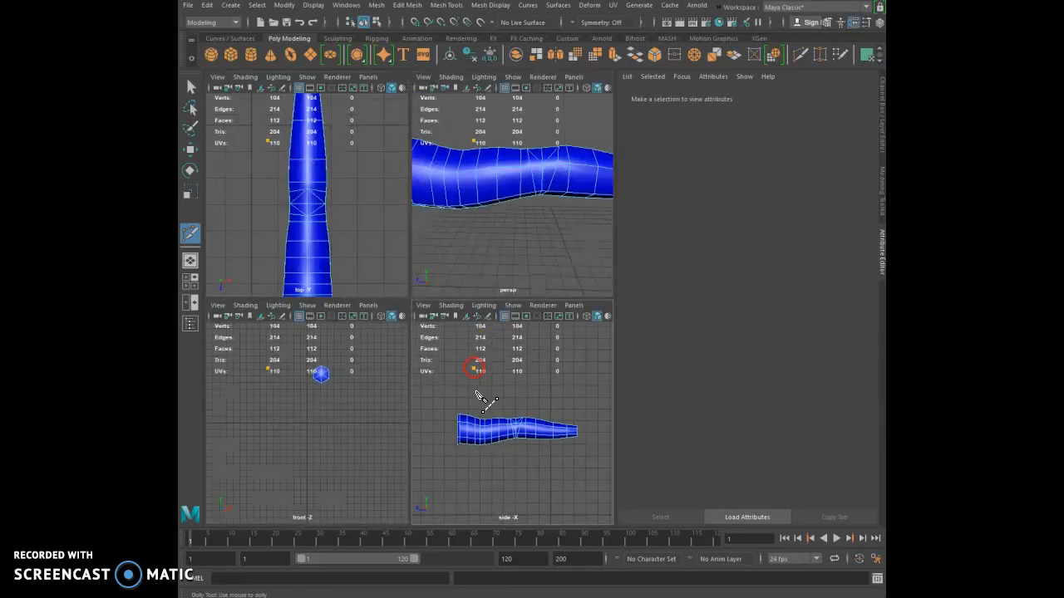